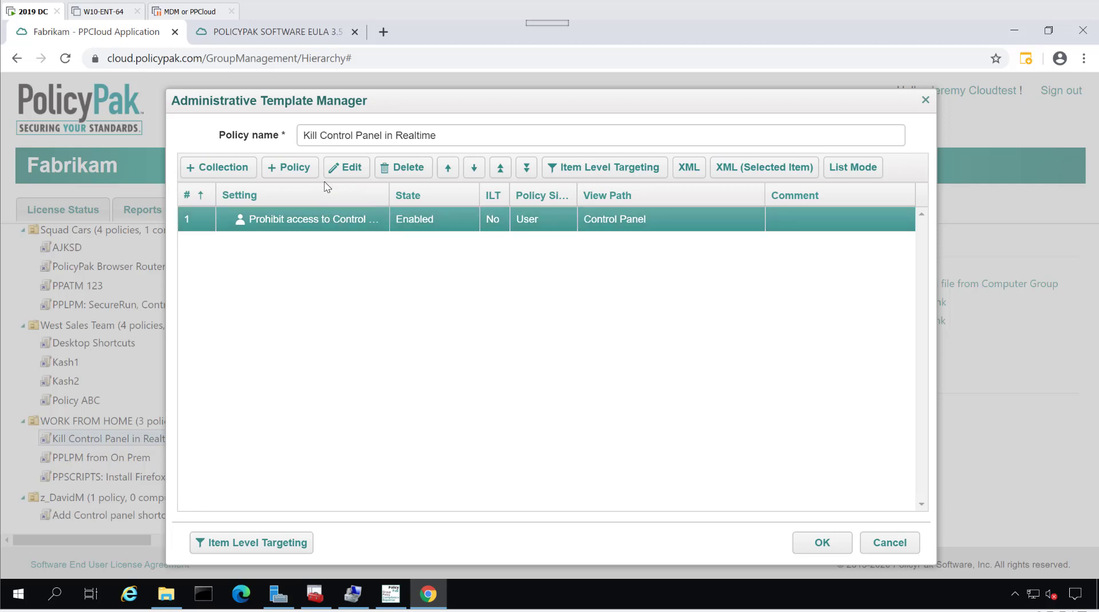
pyautogui.doubleClick(339, 225)
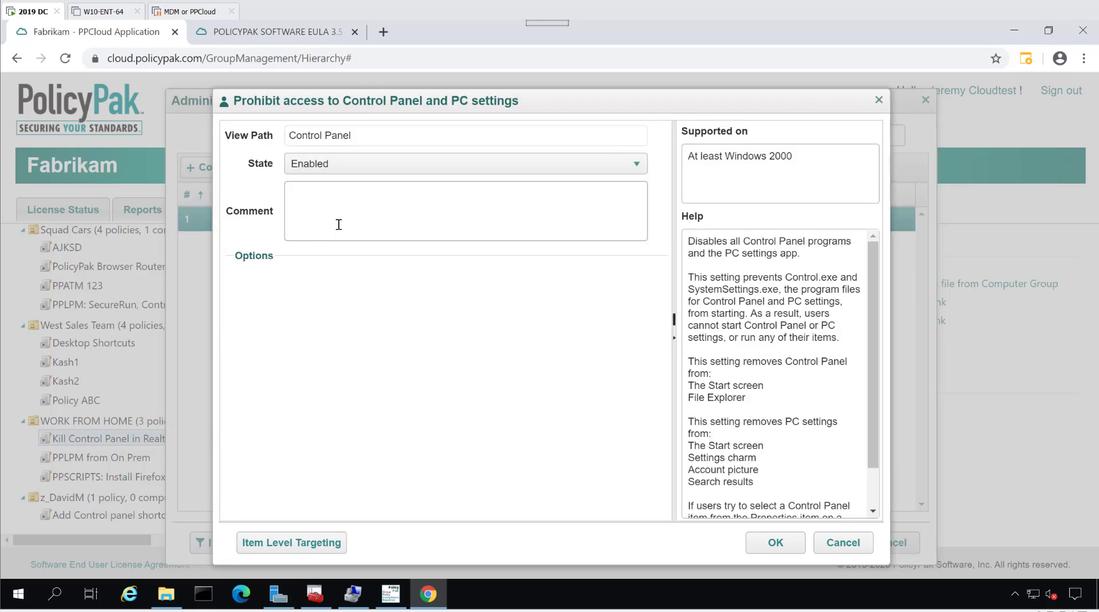
pyautogui.click(289, 544)
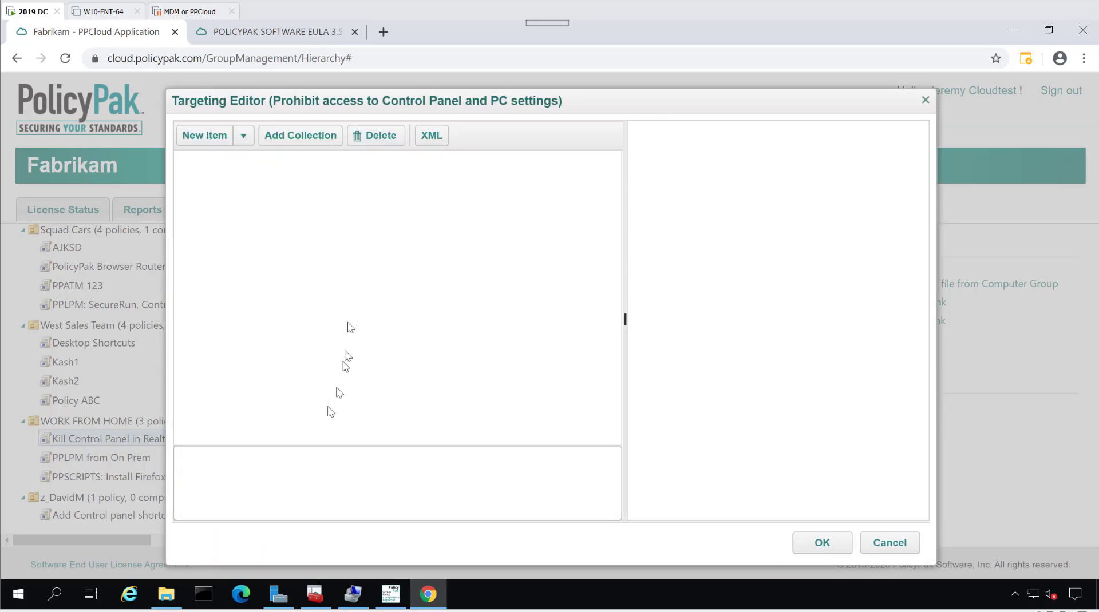
pyautogui.click(239, 140)
pyautogui.click(487, 316)
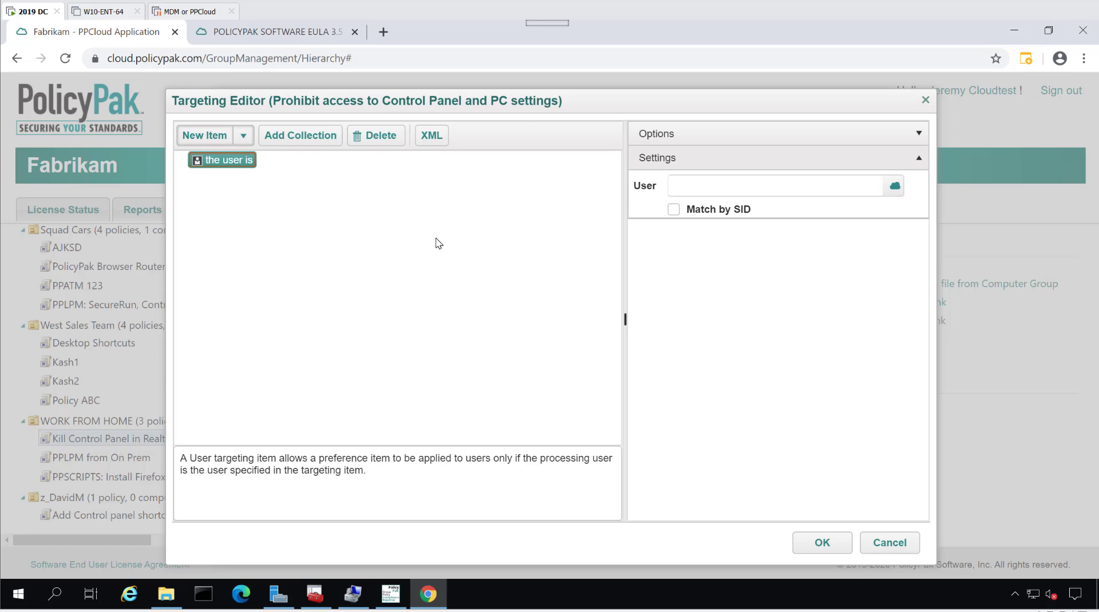
pyautogui.click(901, 191)
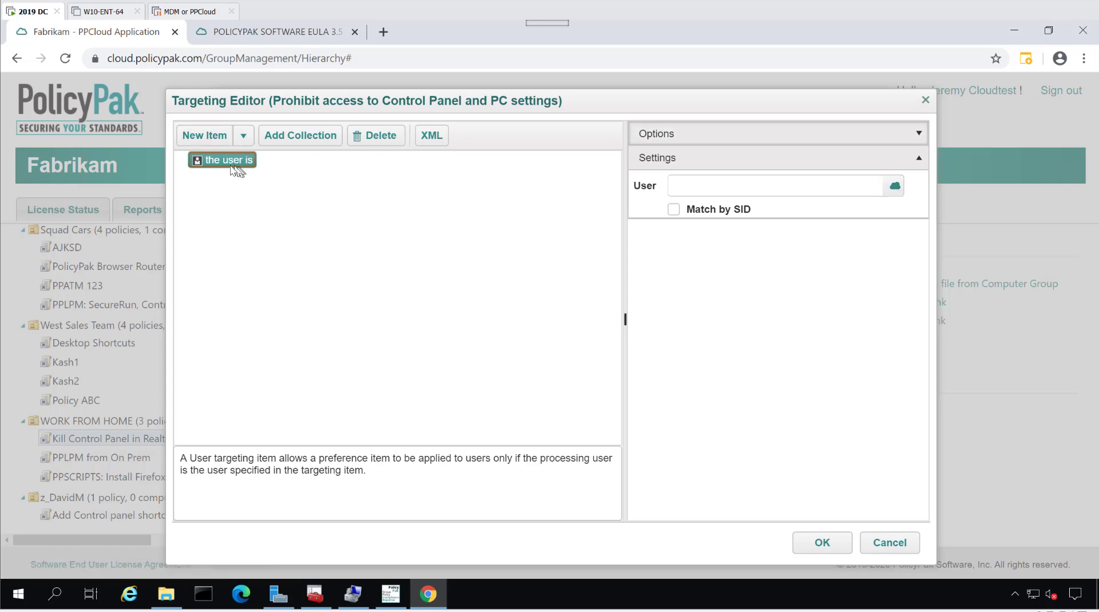
pyautogui.click(240, 140)
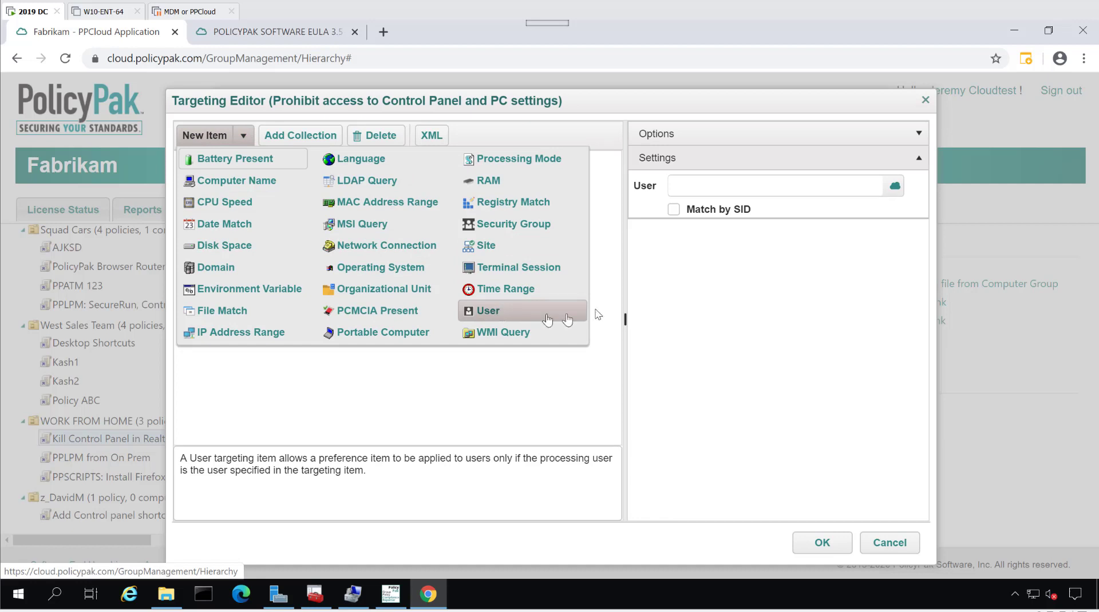
pyautogui.click(894, 186)
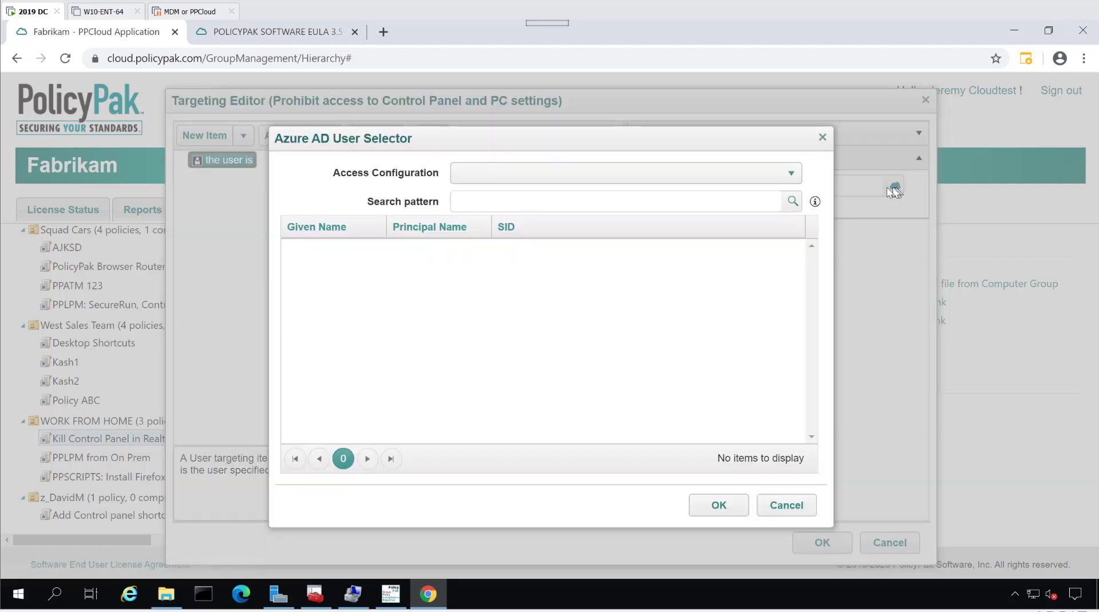
pyautogui.click(600, 203)
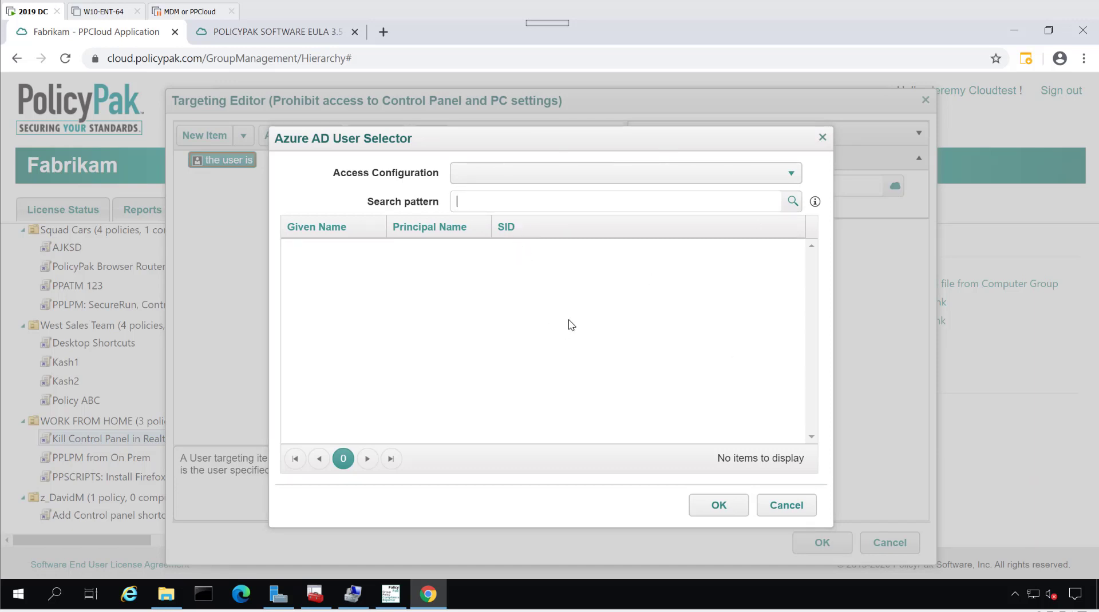
pyautogui.click(785, 505)
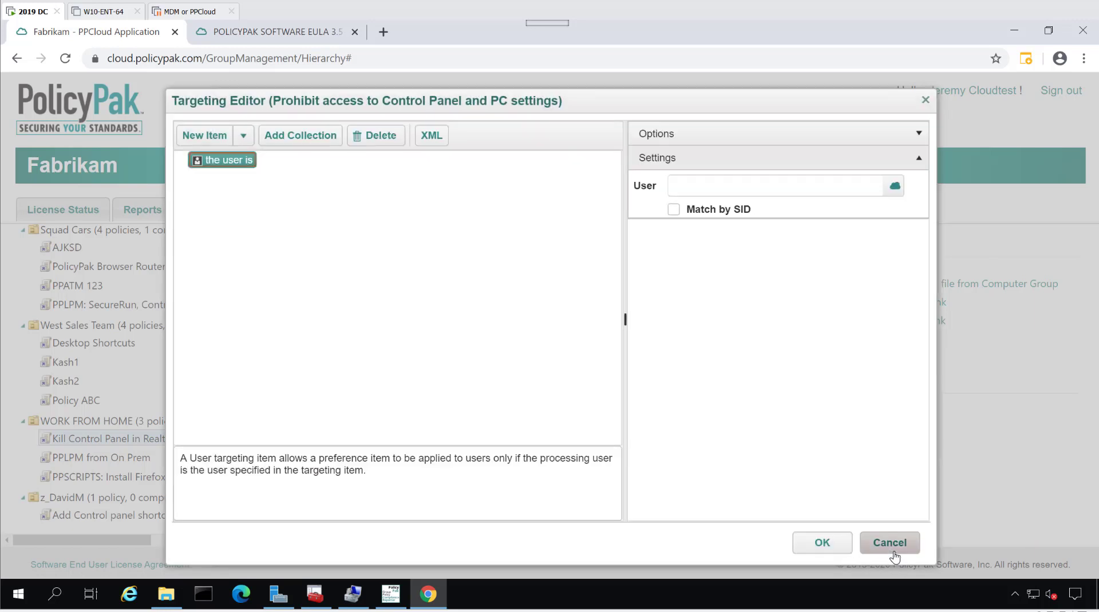
pyautogui.click(890, 544)
pyautogui.click(831, 550)
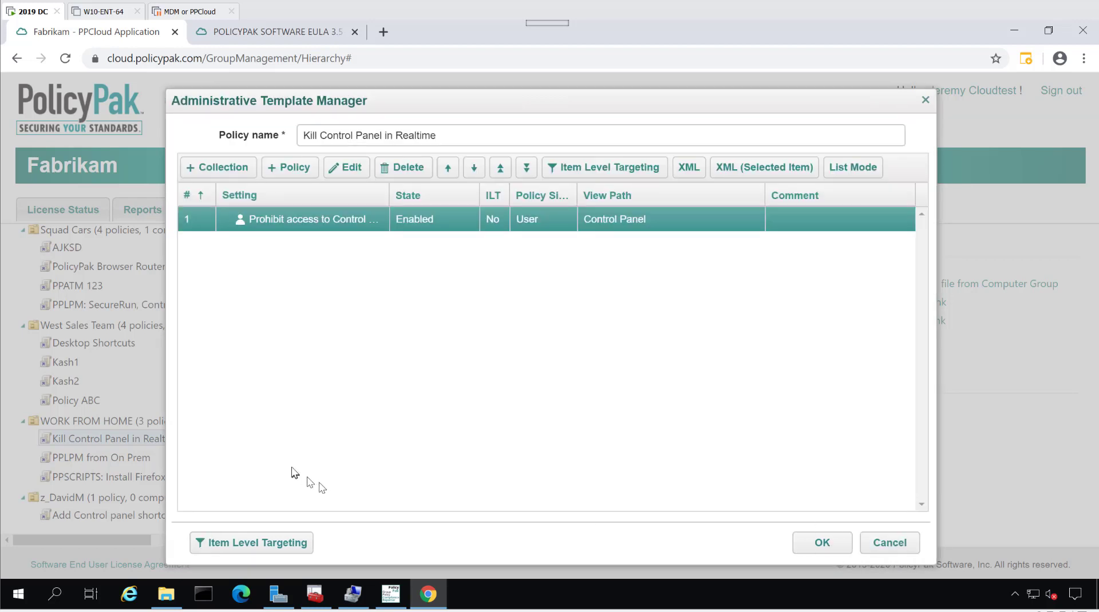
pyautogui.click(888, 542)
pyautogui.click(517, 404)
# - In the company details, add an Azure AD access configuration named "Connection 1 F1000" with the tenant name fabrikam1000
pyautogui.click(487, 212)
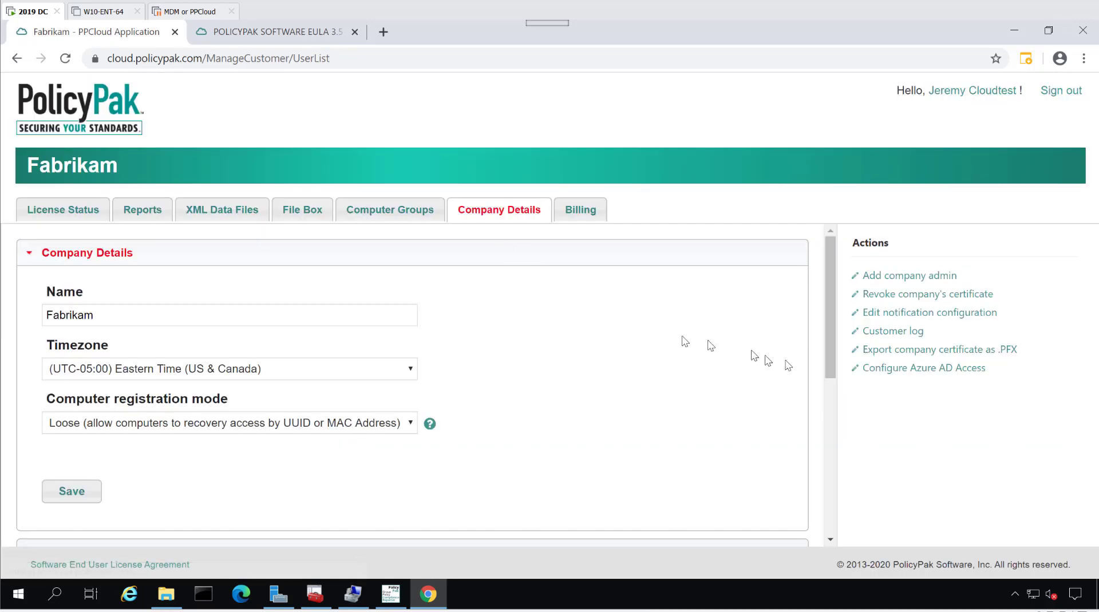
pyautogui.click(900, 371)
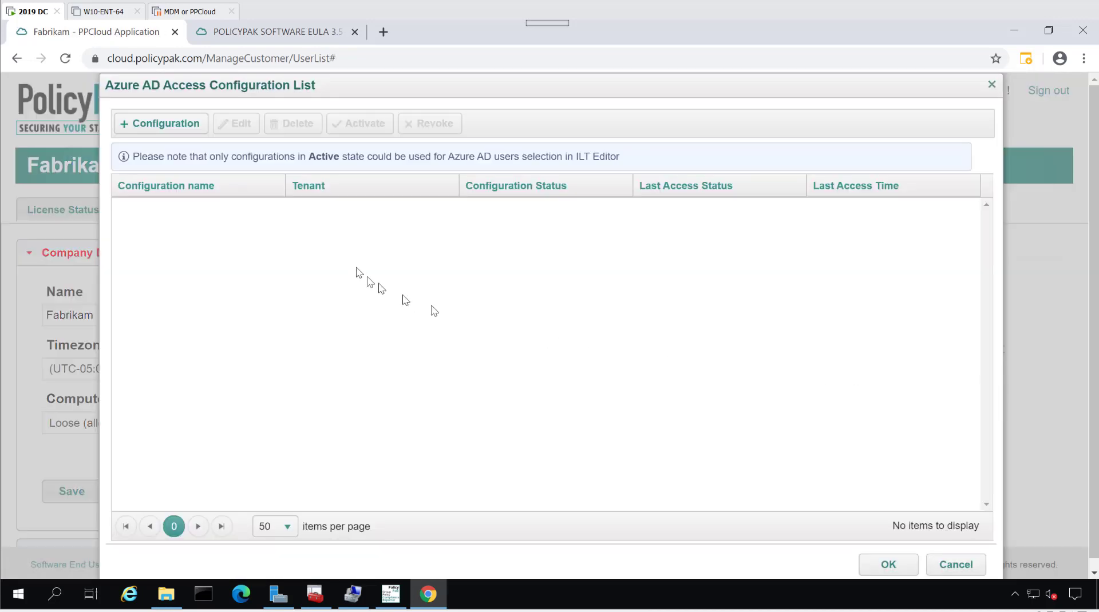
pyautogui.click(148, 130)
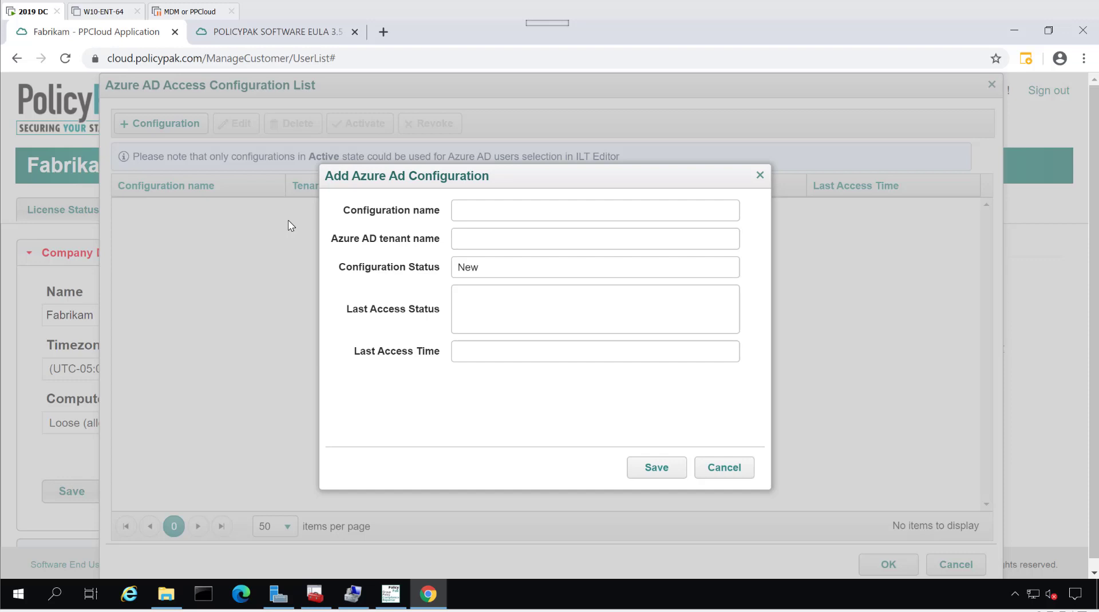
pyautogui.click(489, 208)
pyautogui.write('fABIRK')
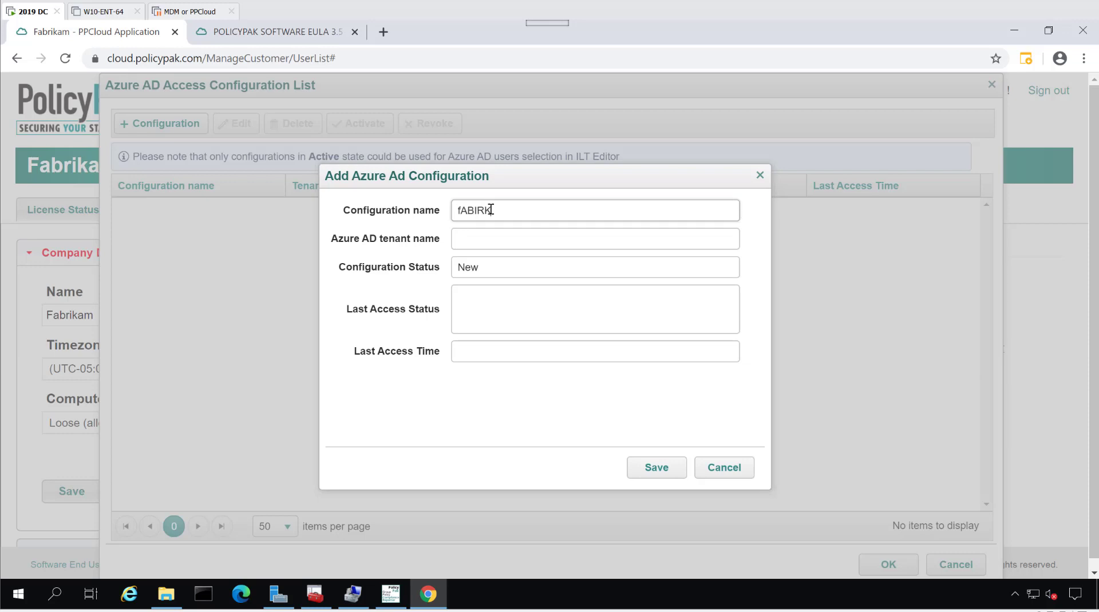
pyautogui.doubleClick(491, 209)
pyautogui.write('Connection 1 F1000')
pyautogui.press('Tab')
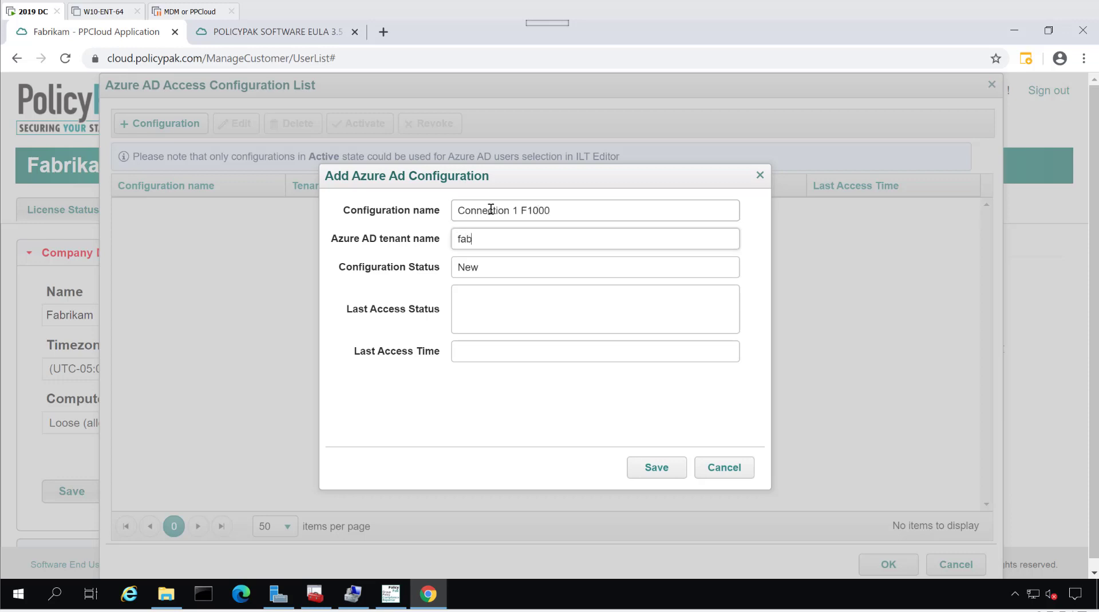
pyautogui.write('fabrikam1000')
pyautogui.press('Tab')
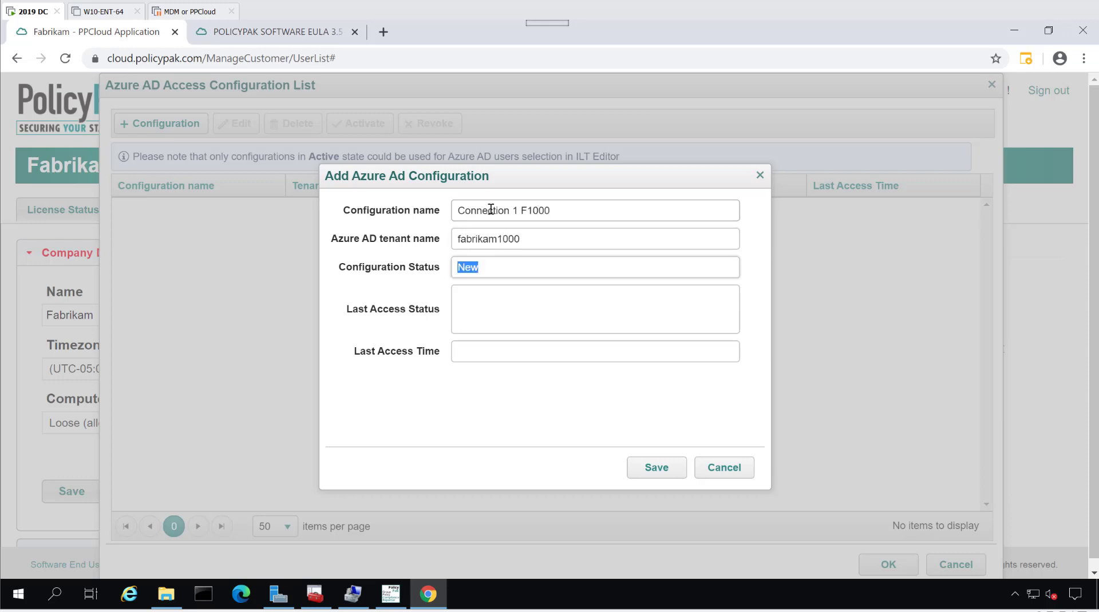
pyautogui.click(495, 285)
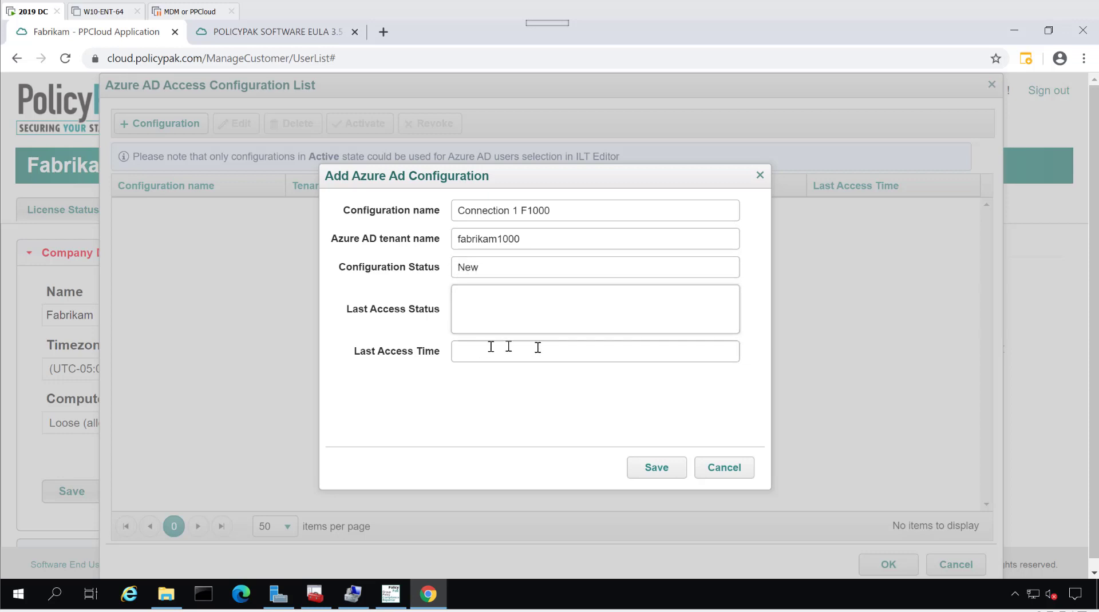
pyautogui.click(650, 461)
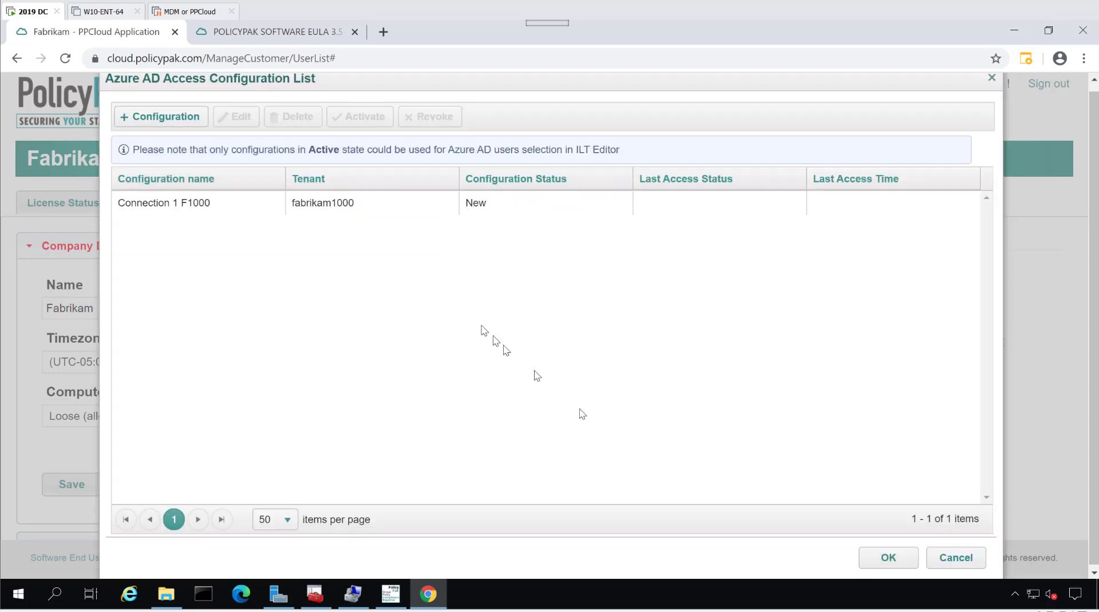
# - Start activating the Connection 1 F1000 configuration using the Microsoft account that is already signed in
pyautogui.click(226, 208)
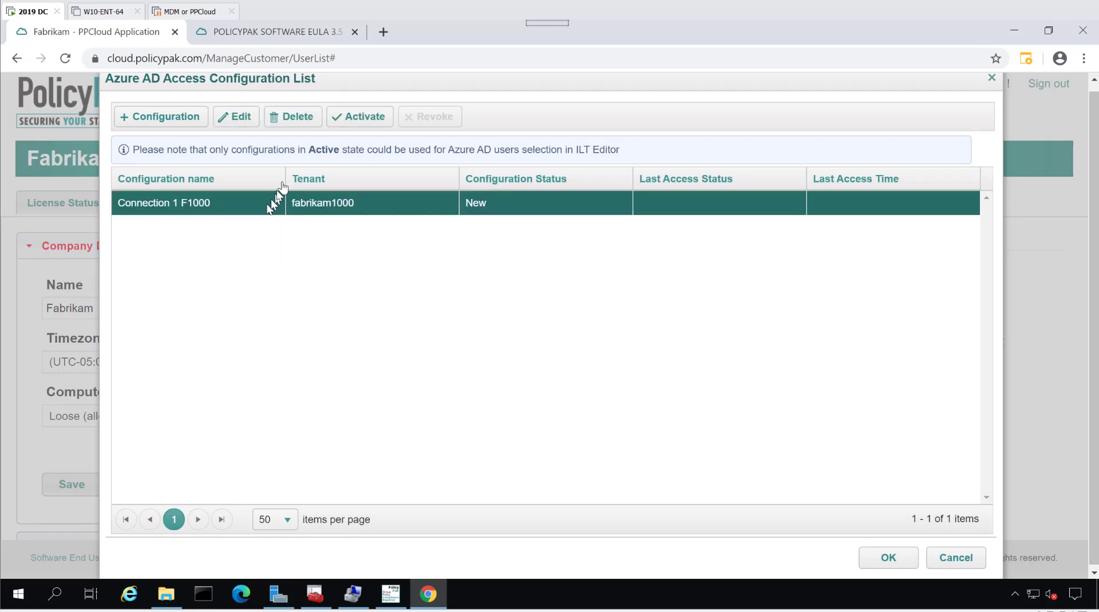
pyautogui.click(376, 127)
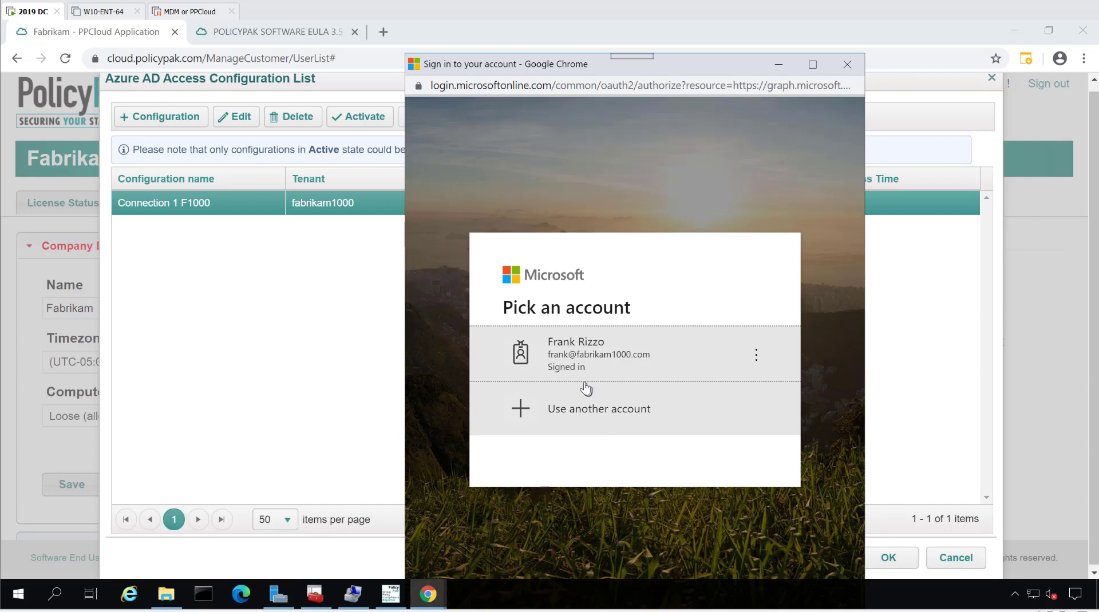
pyautogui.click(621, 362)
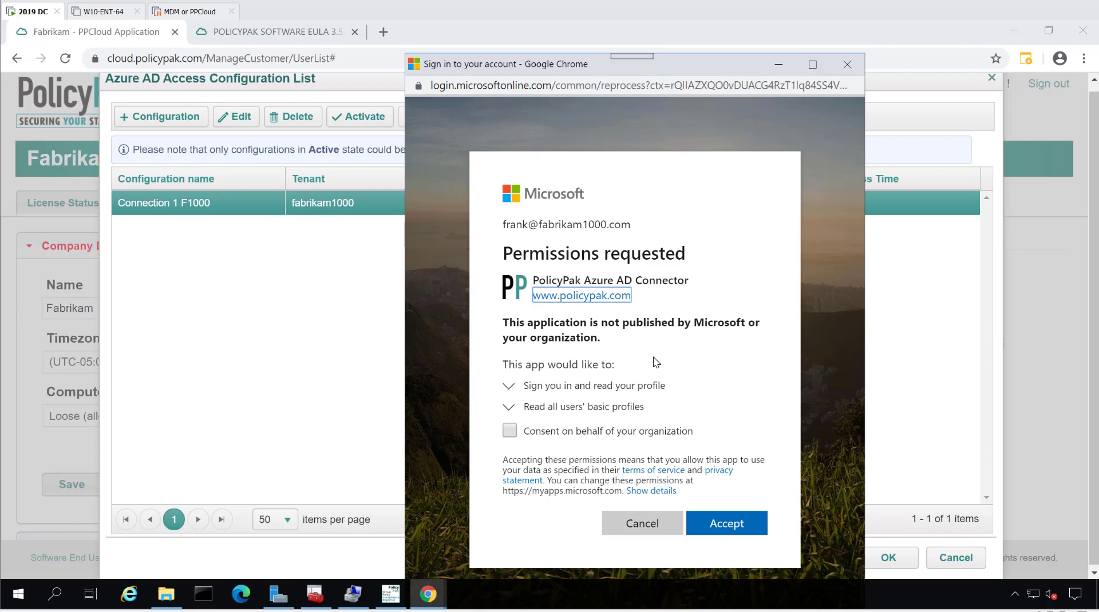
# - Review and accept the PolicyPak Azure AD Connector permissions with consent on behalf of the organization, and close the configuration list
pyautogui.click(509, 431)
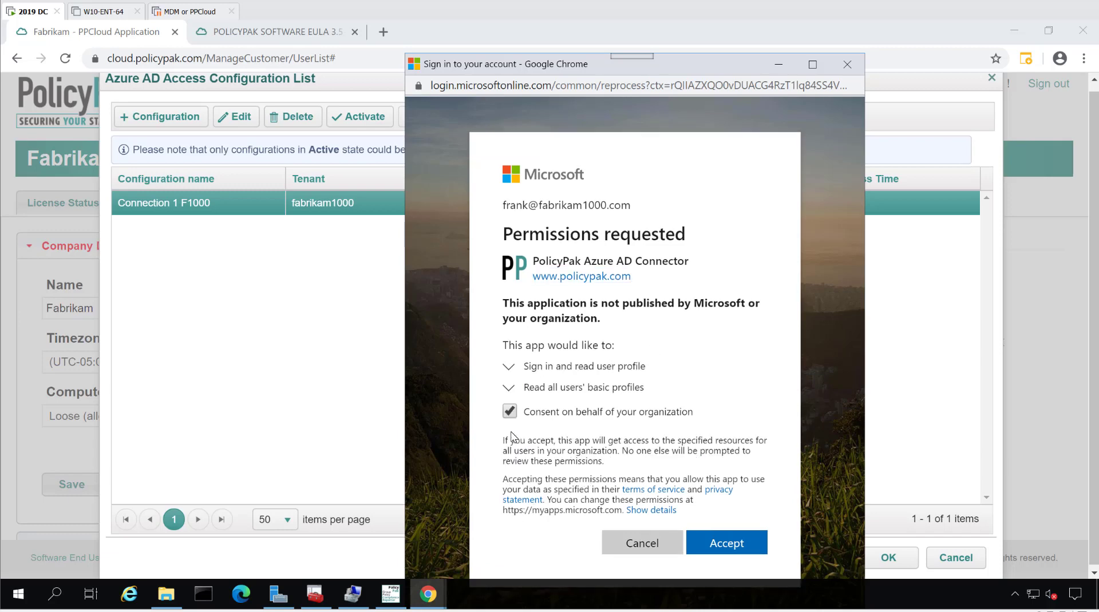
pyautogui.click(509, 367)
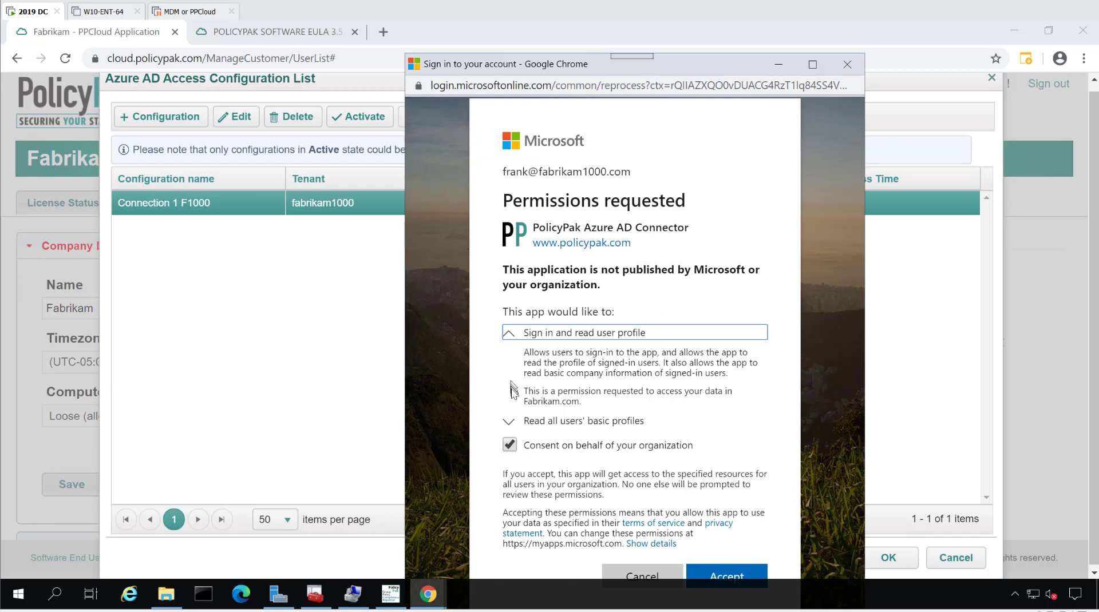
pyautogui.click(508, 423)
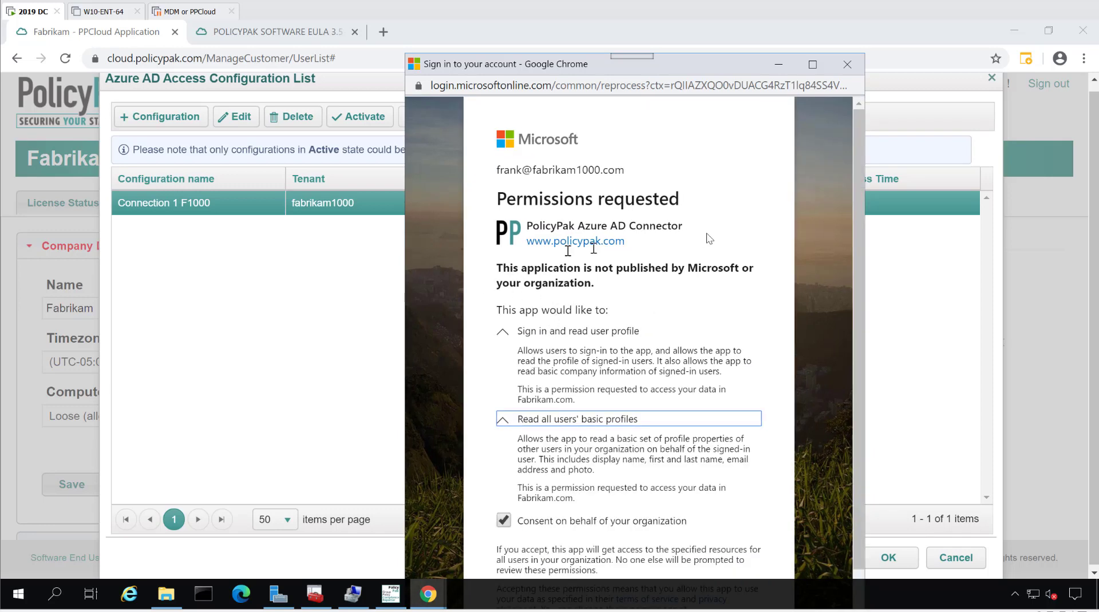
pyautogui.scroll(-2, 707, 275)
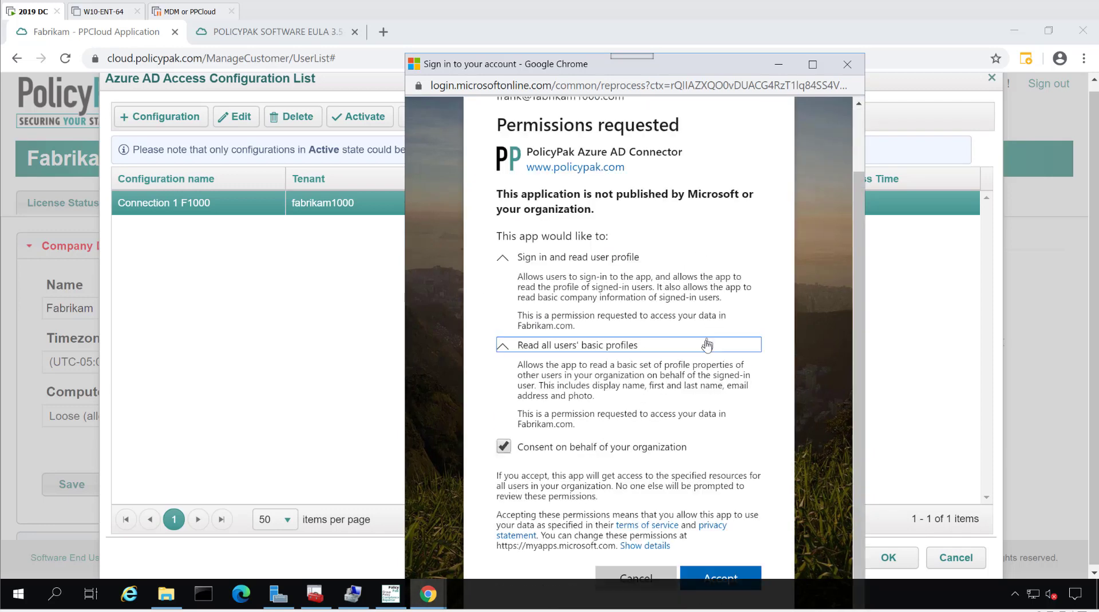
pyautogui.click(714, 578)
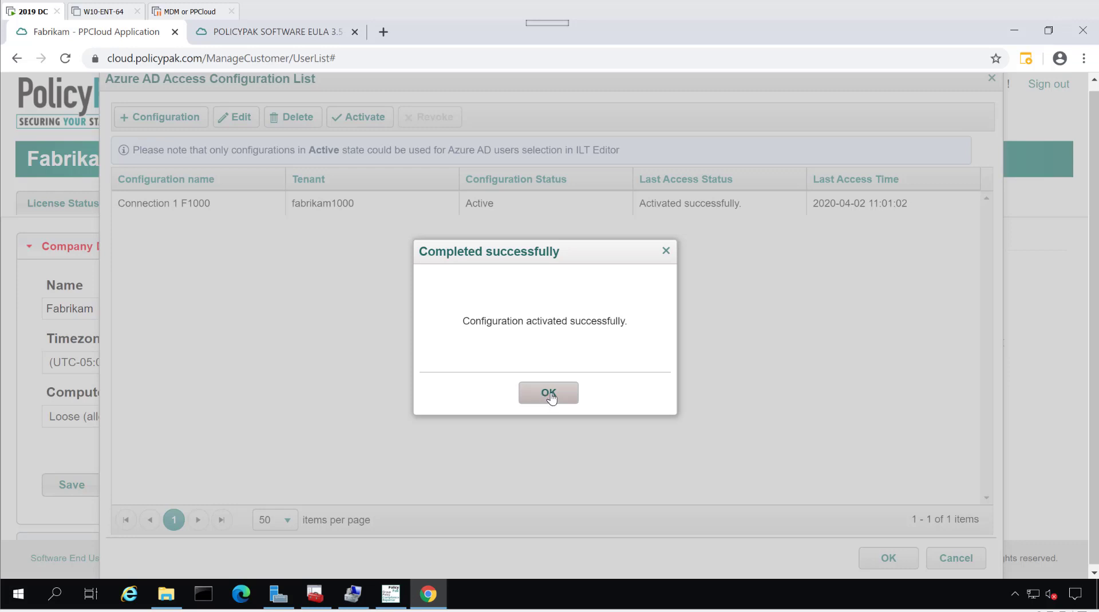
pyautogui.click(548, 393)
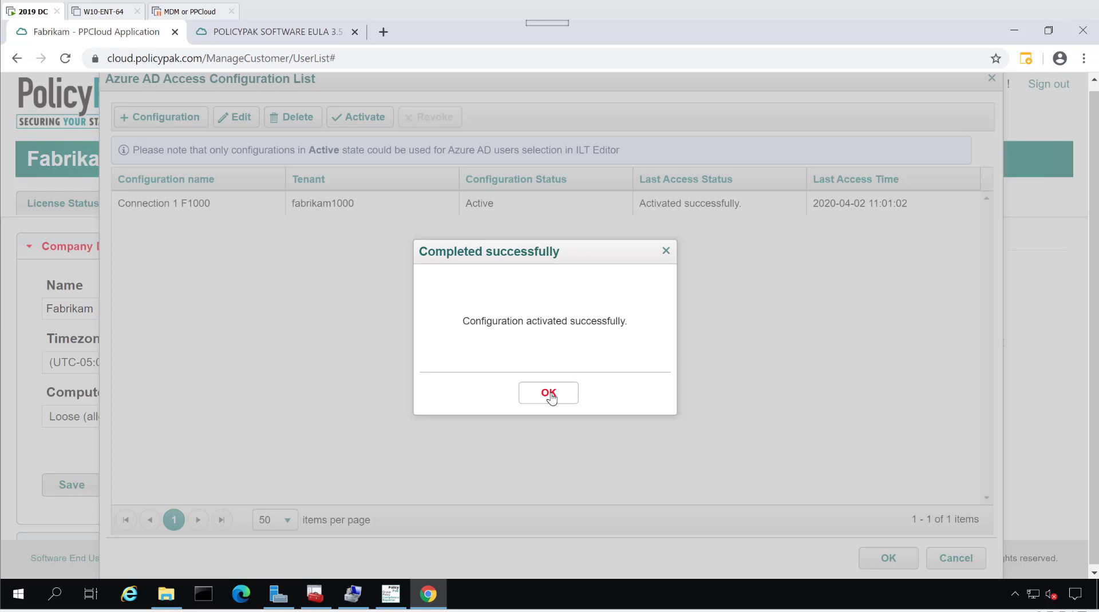
pyautogui.click(550, 396)
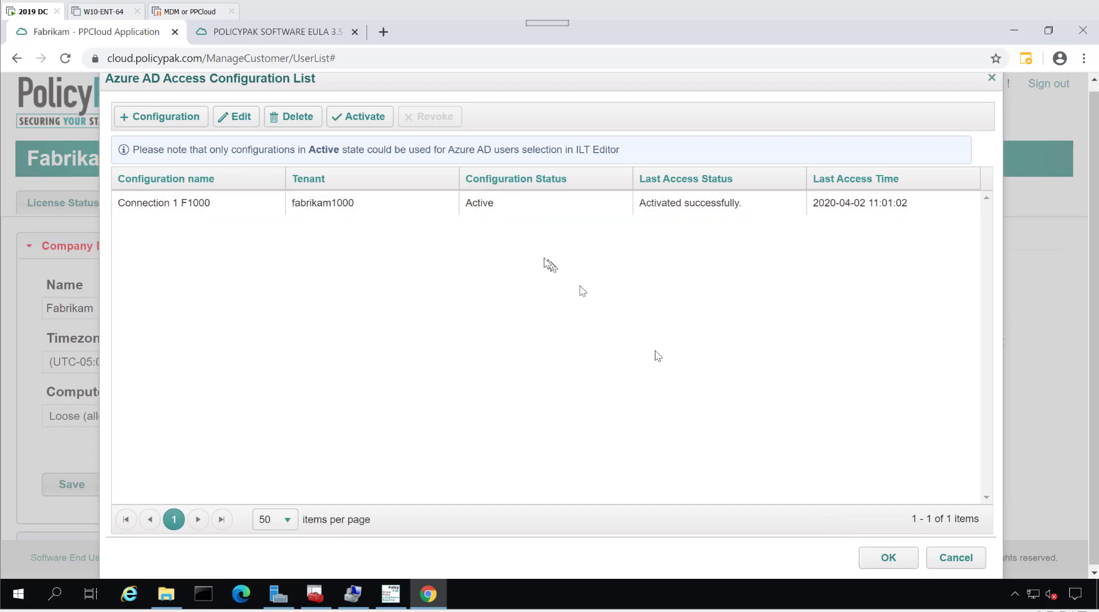
pyautogui.click(887, 557)
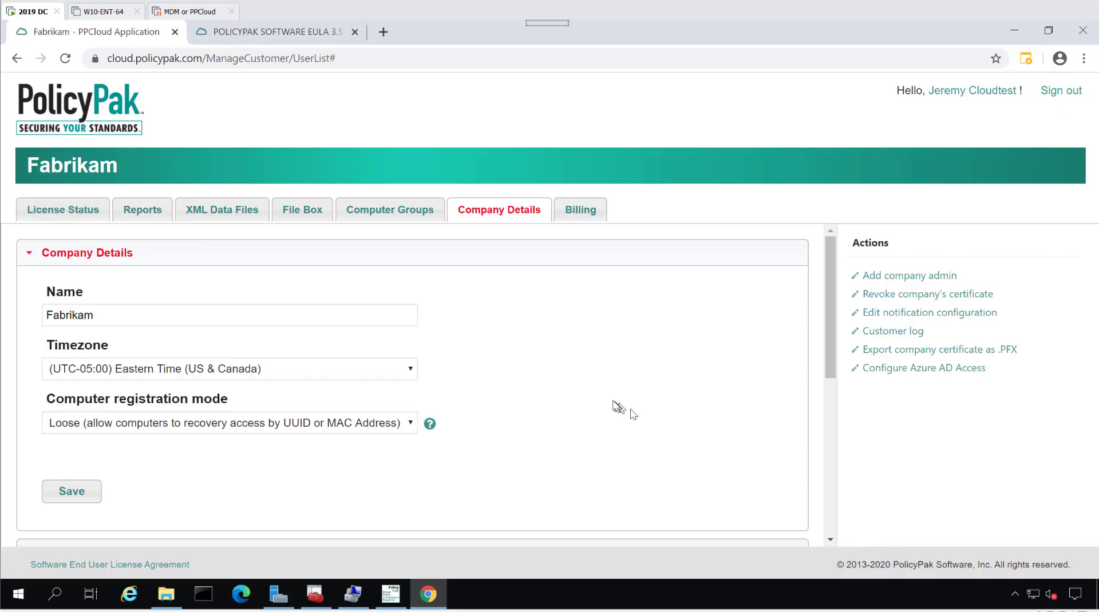
# - Open the "Kill Control Panel in Realtime" policy of the WORK FROM HOME computer group for editing
pyautogui.click(384, 215)
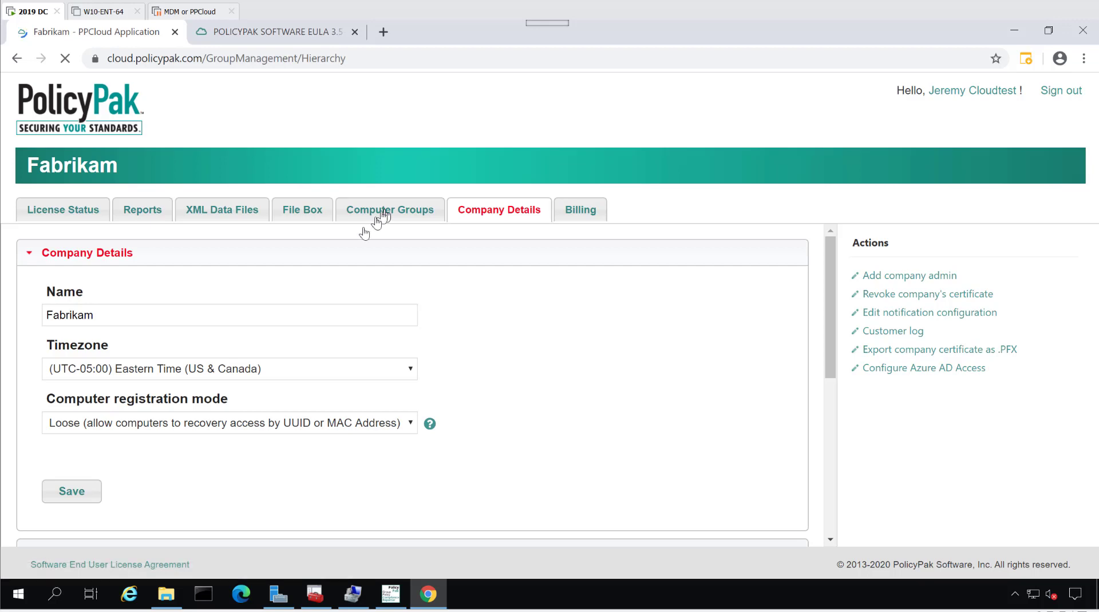
pyautogui.scroll(-5, 132, 426)
pyautogui.scroll(-6, 131, 426)
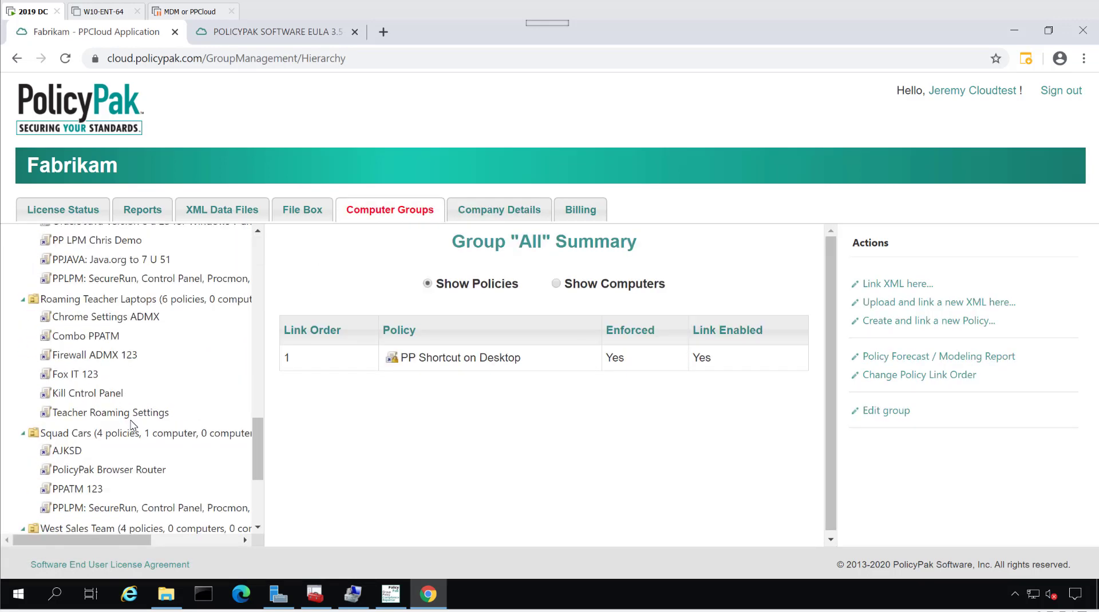
pyautogui.scroll(-4, 131, 426)
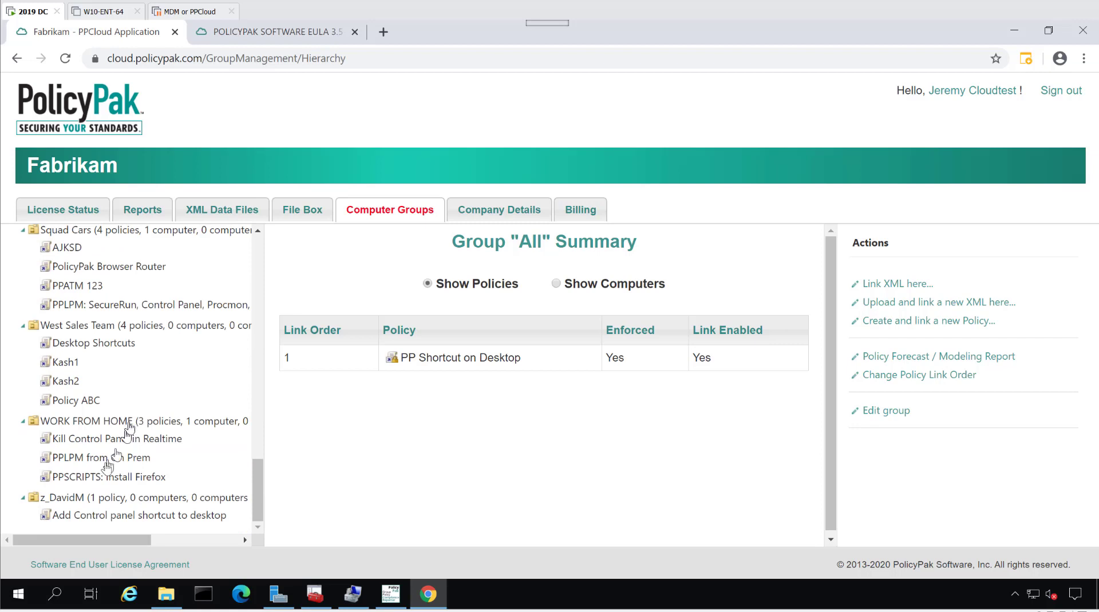
pyautogui.click(89, 439)
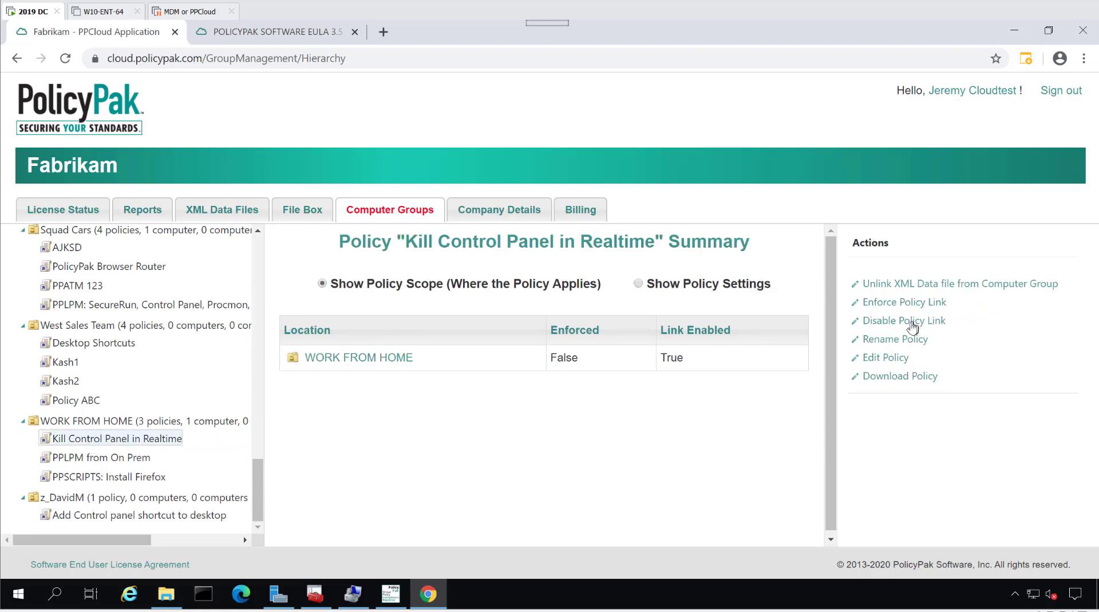
pyautogui.click(901, 355)
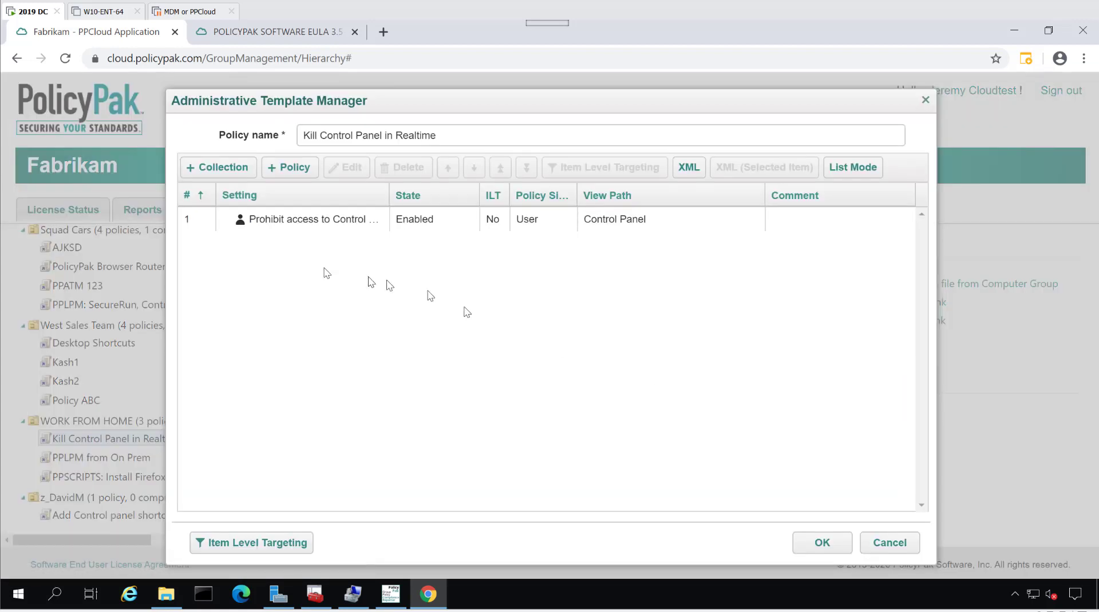
# - Open item-level targeting for the "Prohibit access to Control Panel and PC settings" setting and add a User targeting item
pyautogui.click(318, 222)
pyautogui.doubleClick(317, 222)
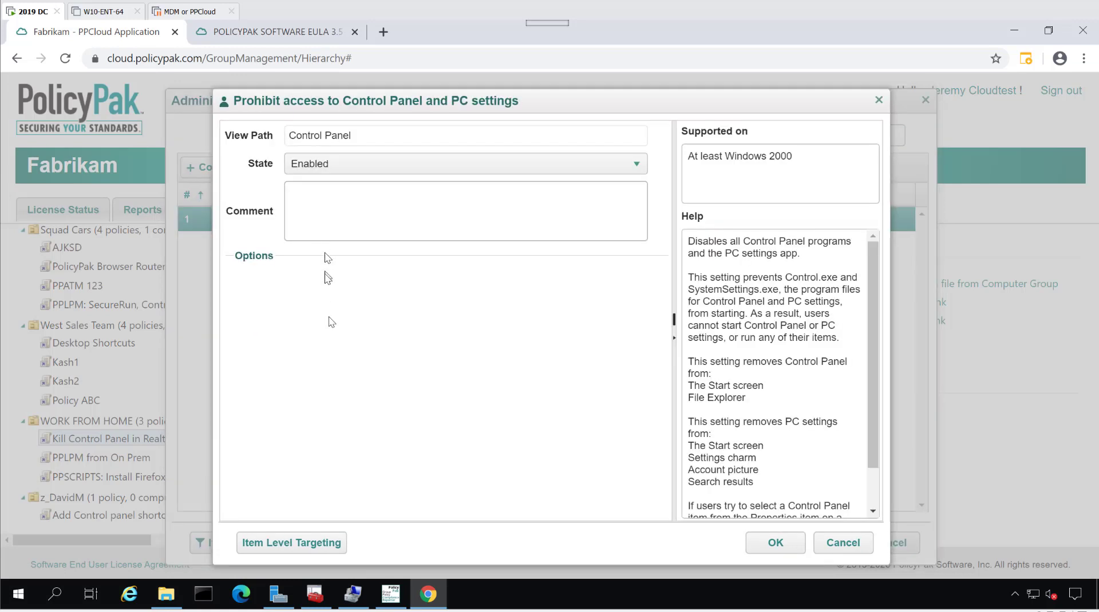
pyautogui.click(316, 543)
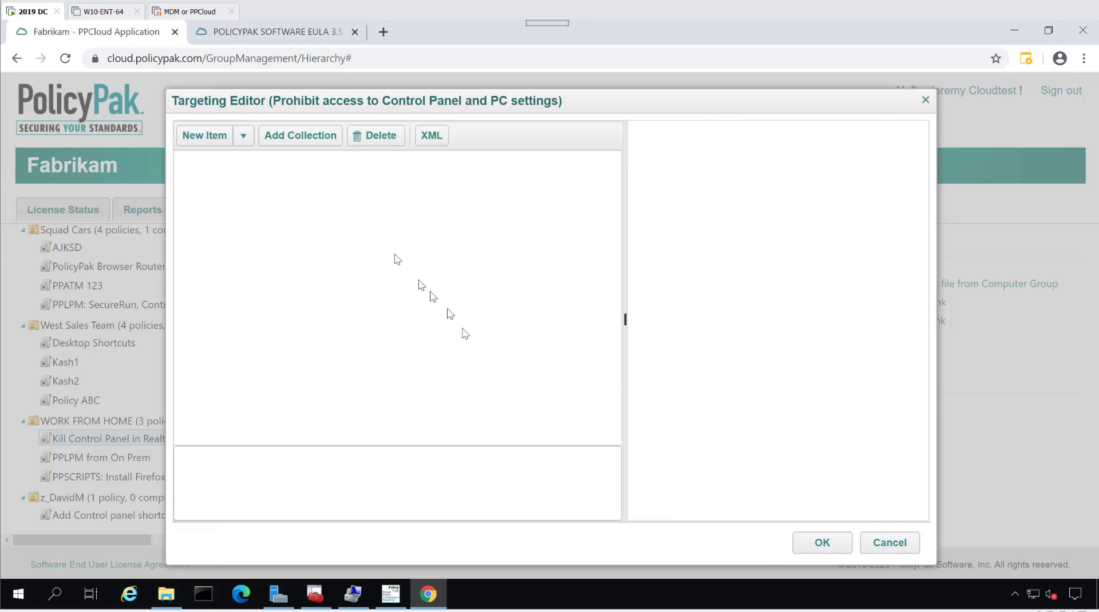
pyautogui.click(245, 138)
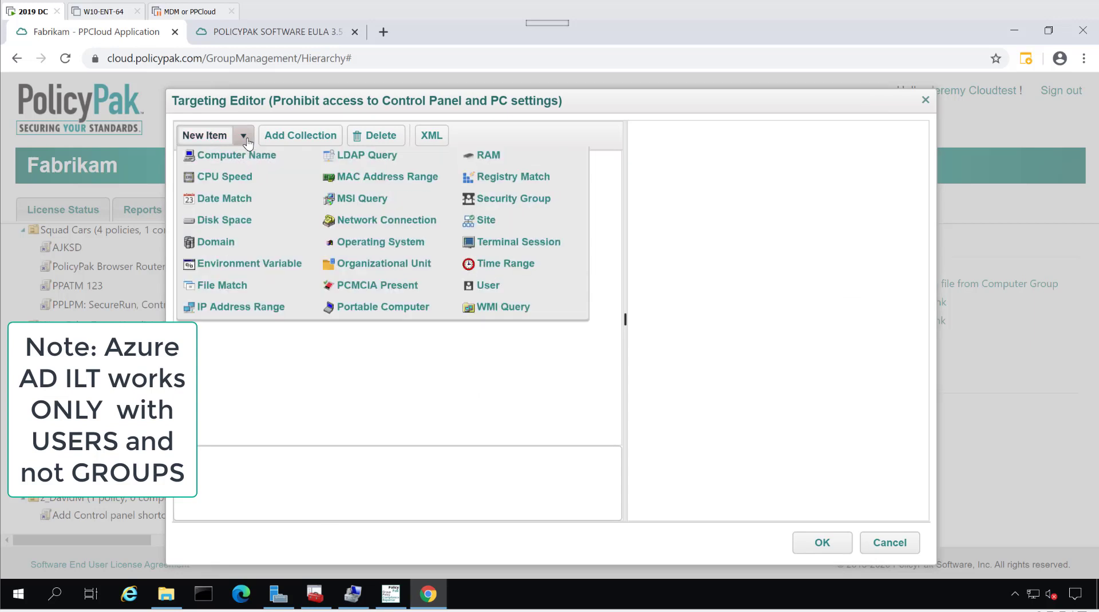
pyautogui.click(519, 320)
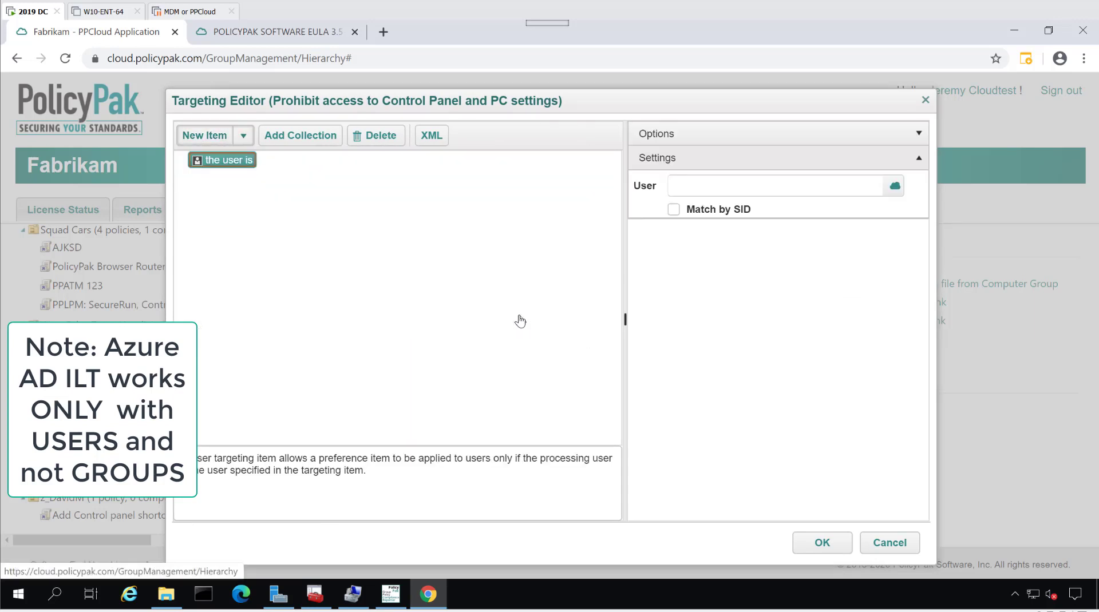
# - Search Azure AD through Connection 1 F1000 for "eastsales" and assign EastSalesUser5 to the User targeting item
pyautogui.click(894, 187)
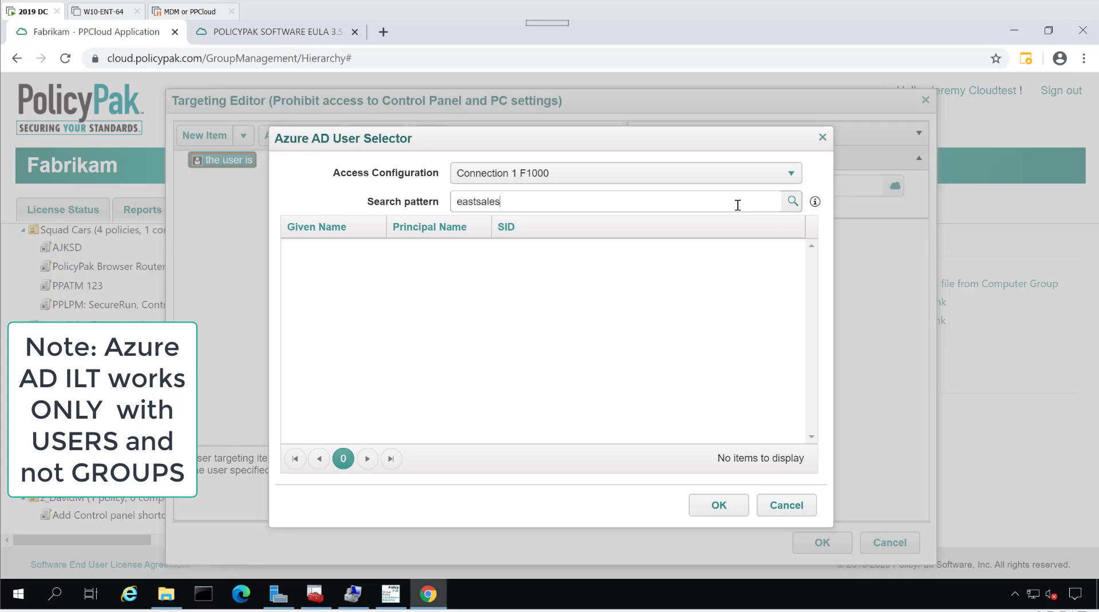
pyautogui.click(792, 201)
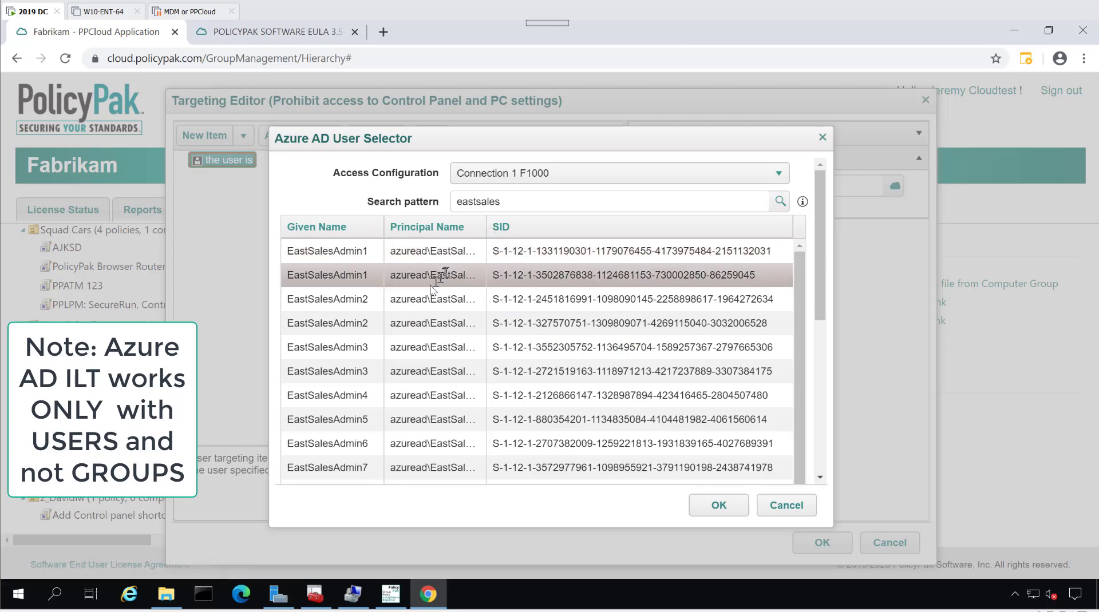
pyautogui.scroll(-1, 371, 351)
pyautogui.scroll(1, 371, 357)
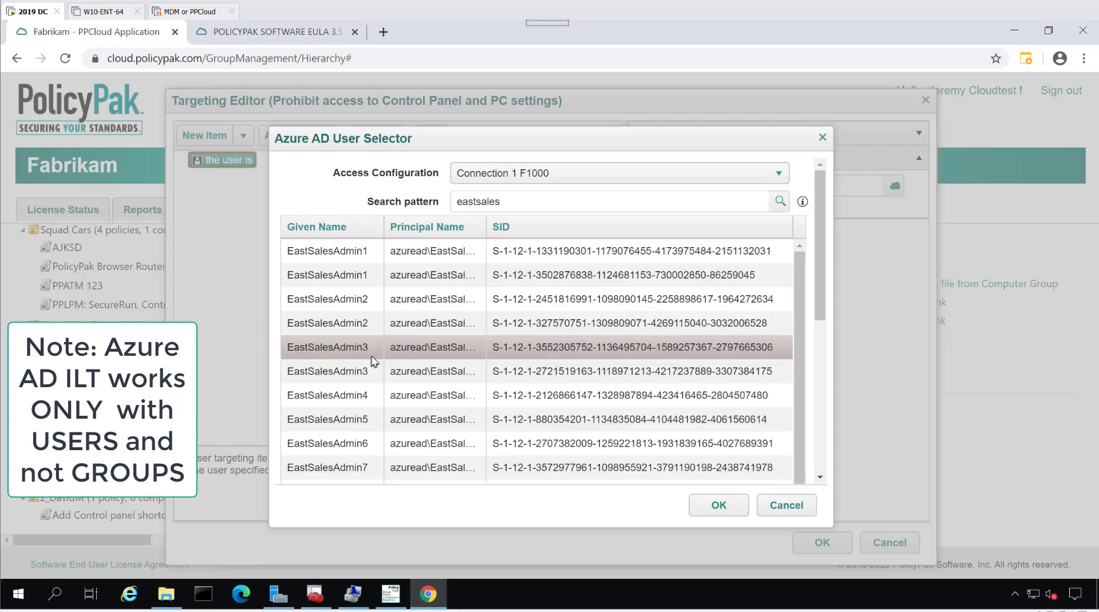
pyautogui.scroll(-5, 387, 335)
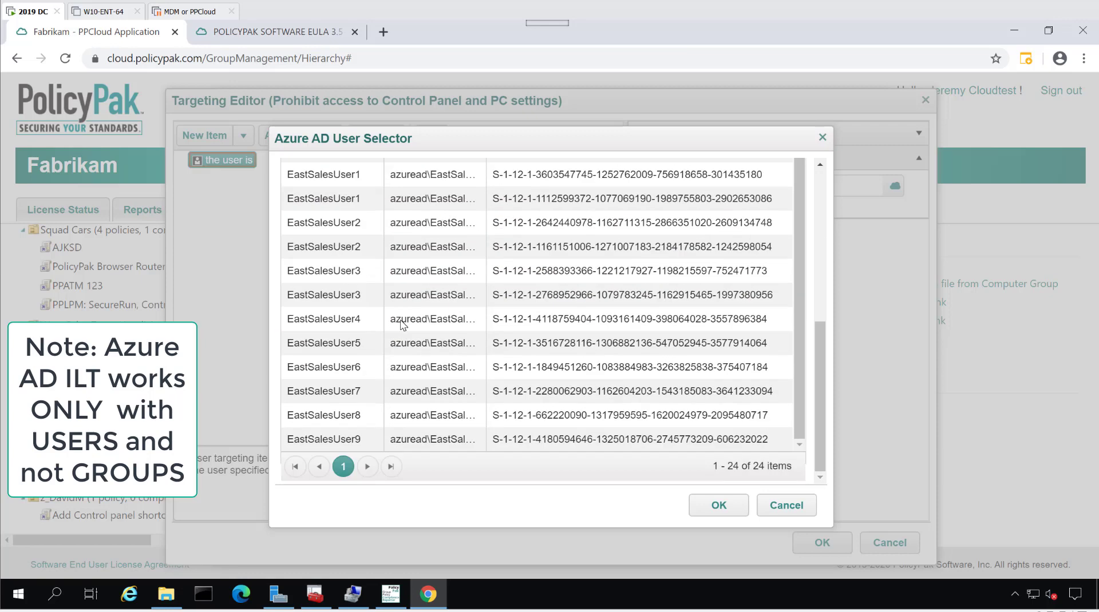
pyautogui.click(402, 325)
pyautogui.scroll(-3, 401, 321)
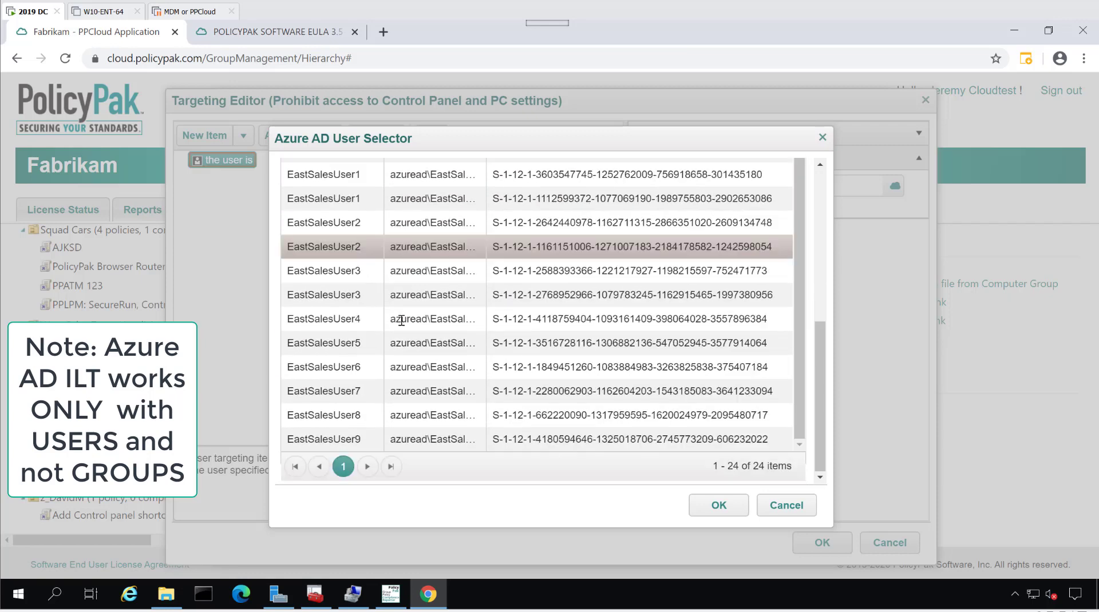
pyautogui.click(354, 324)
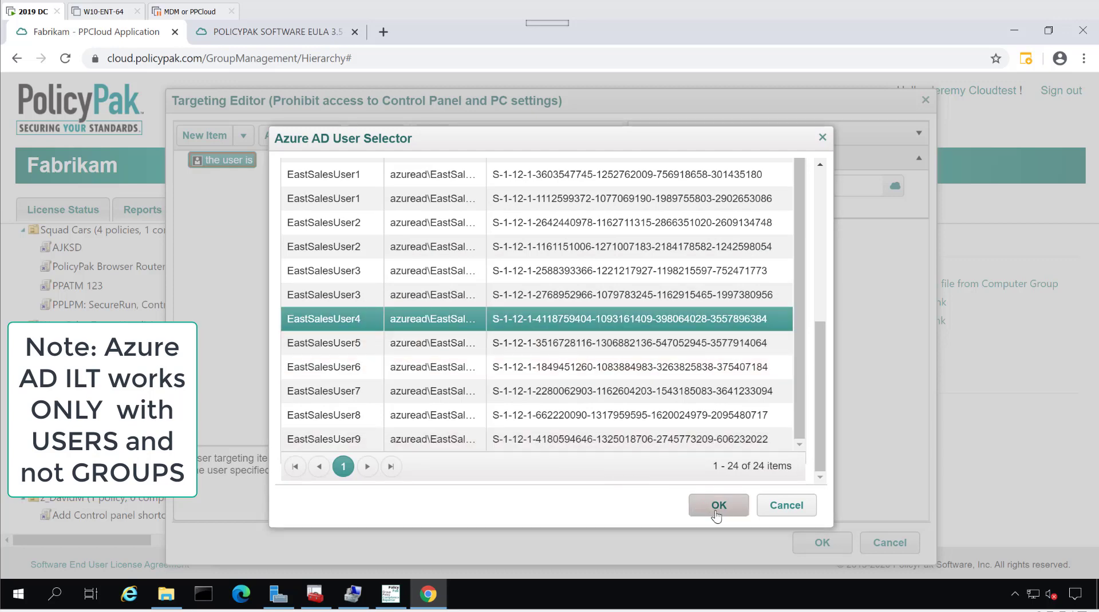
pyautogui.click(492, 343)
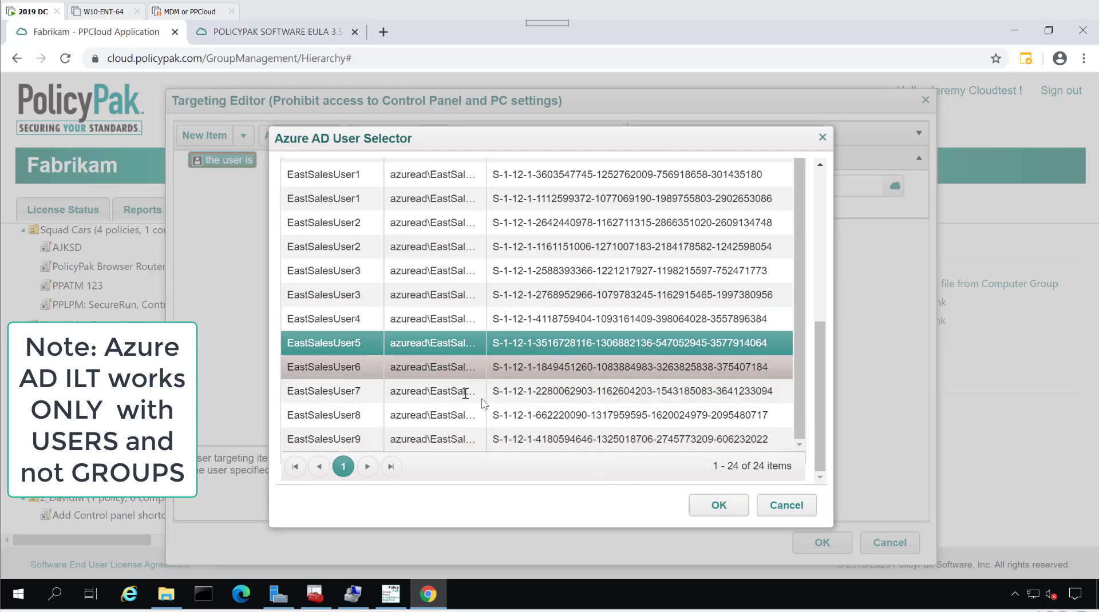
pyautogui.click(719, 506)
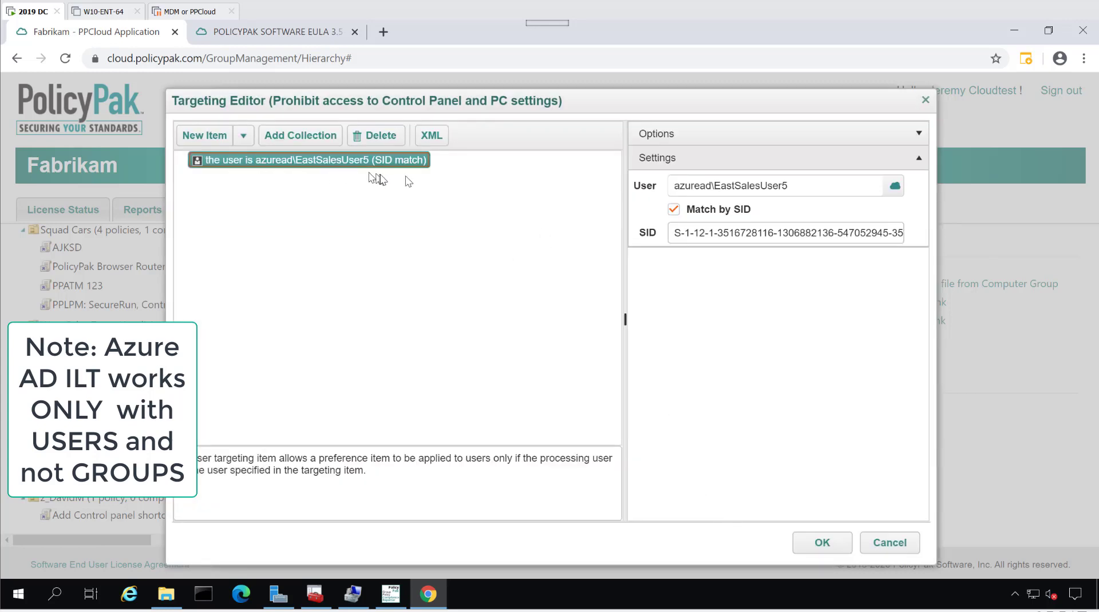
# - Add a second User targeting item and set its operator to Or
pyautogui.click(247, 139)
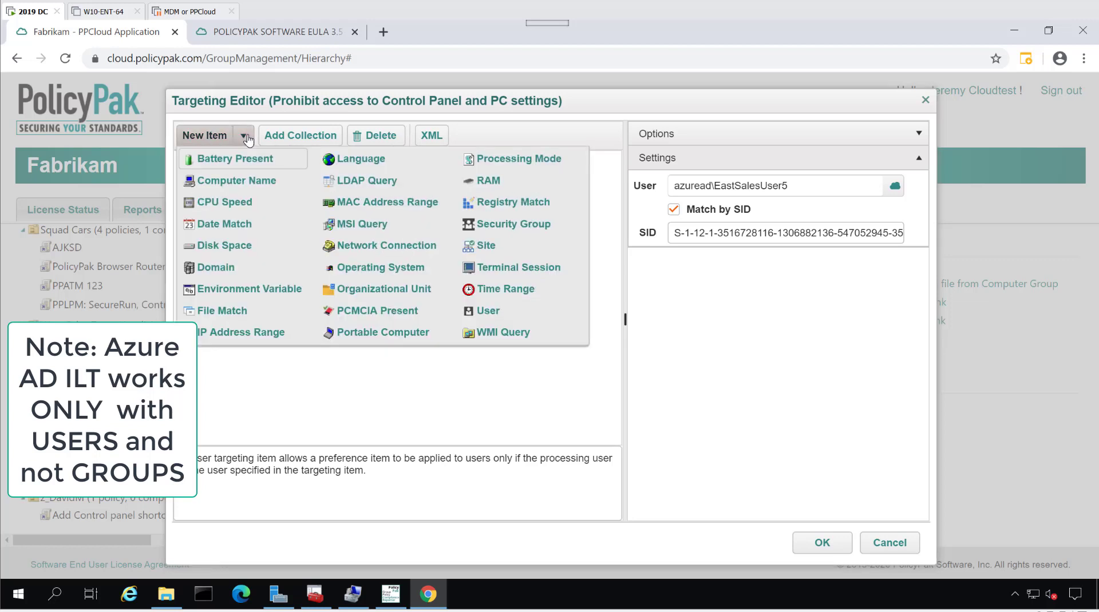
pyautogui.click(492, 311)
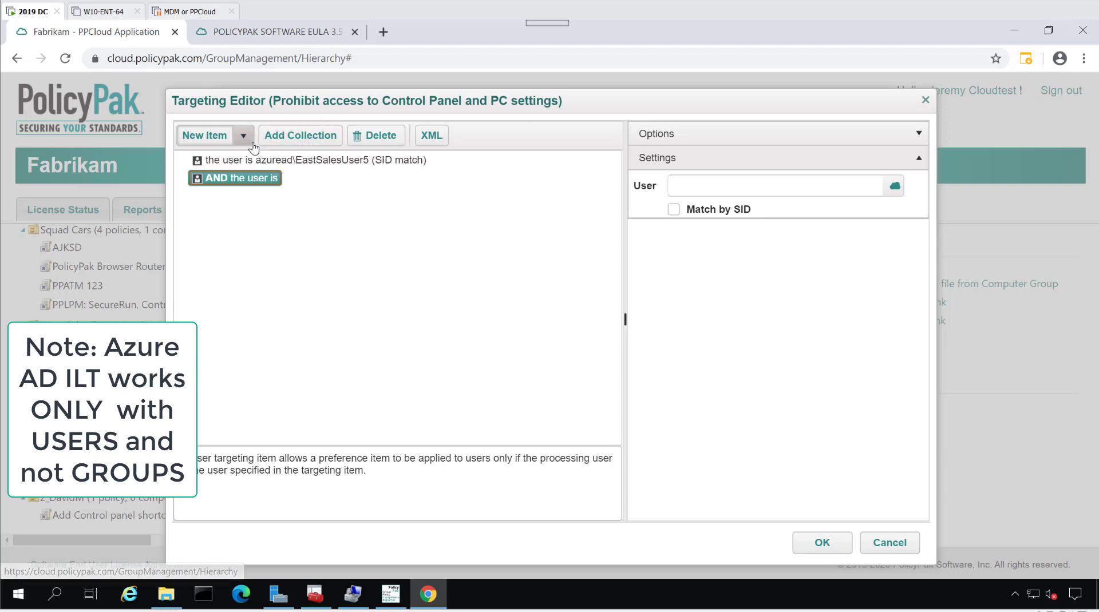
pyautogui.click(645, 134)
pyautogui.click(758, 163)
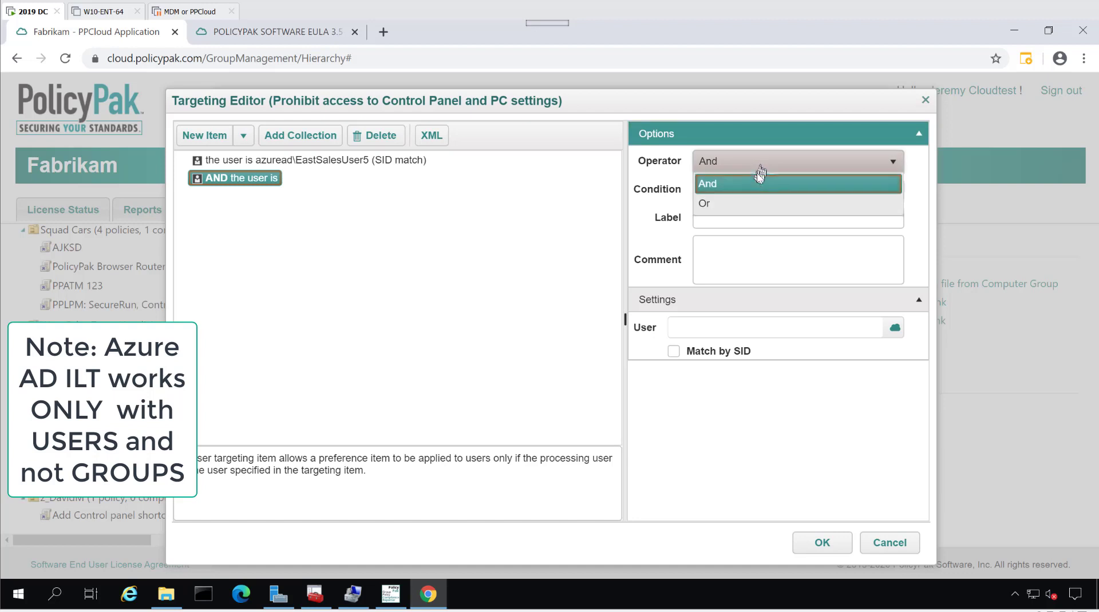
pyautogui.click(738, 204)
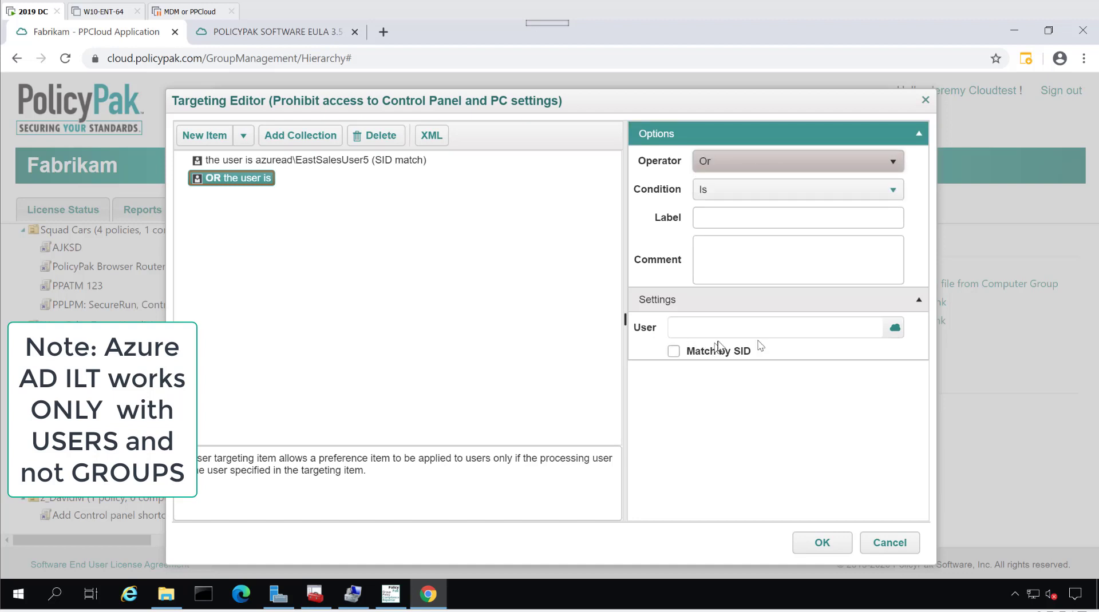
# - Search Azure AD for "eastsalesuser7" and assign EastSalesUser7 to the second User targeting item
pyautogui.click(895, 328)
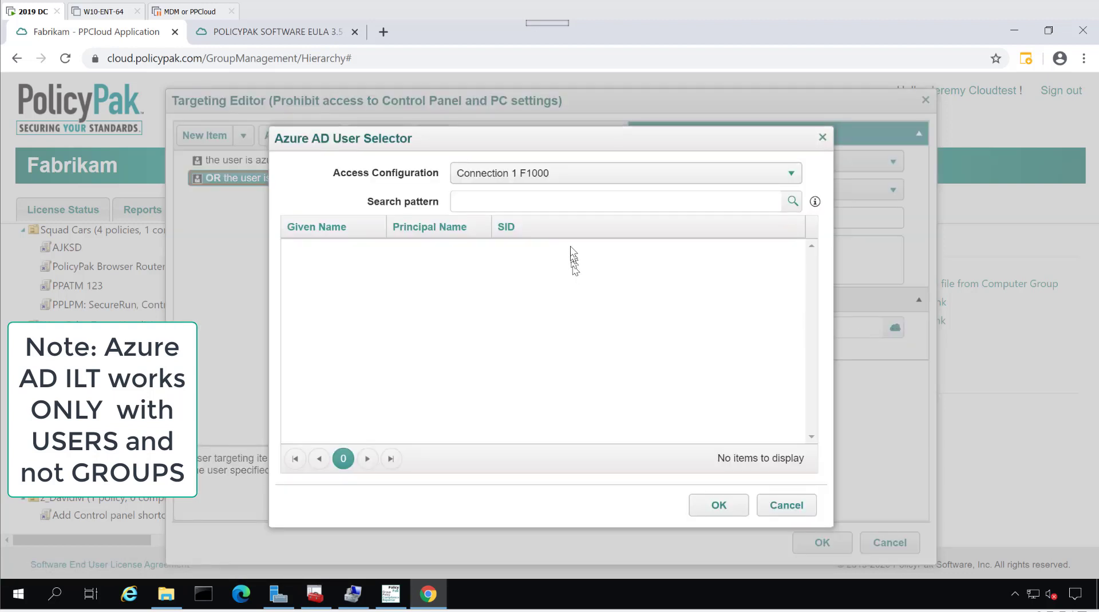
pyautogui.click(515, 199)
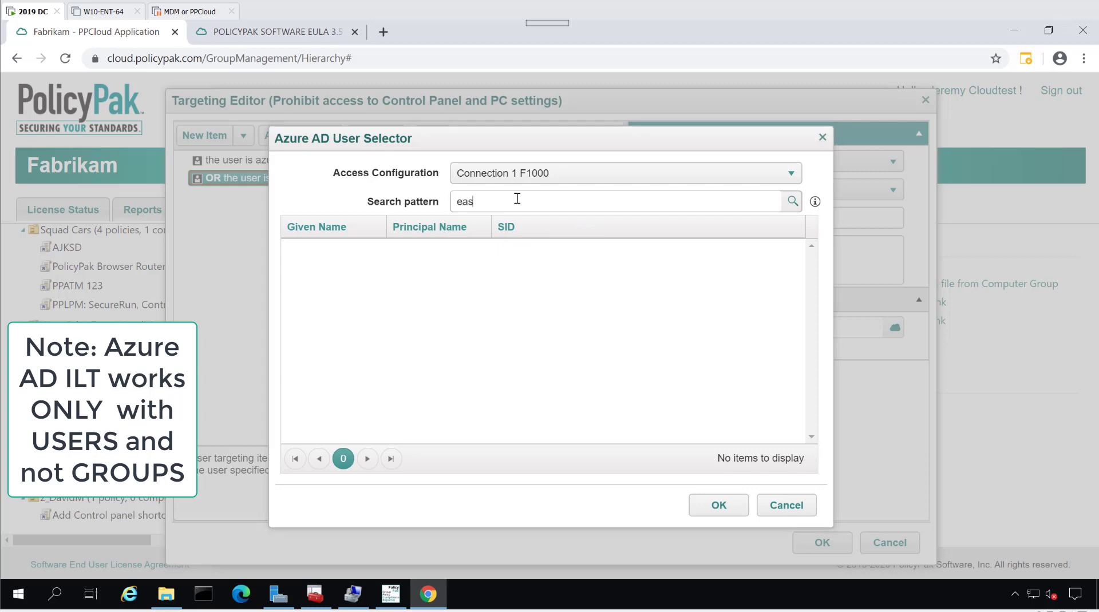
pyautogui.write('eastsalesuser7')
pyautogui.press('Return')
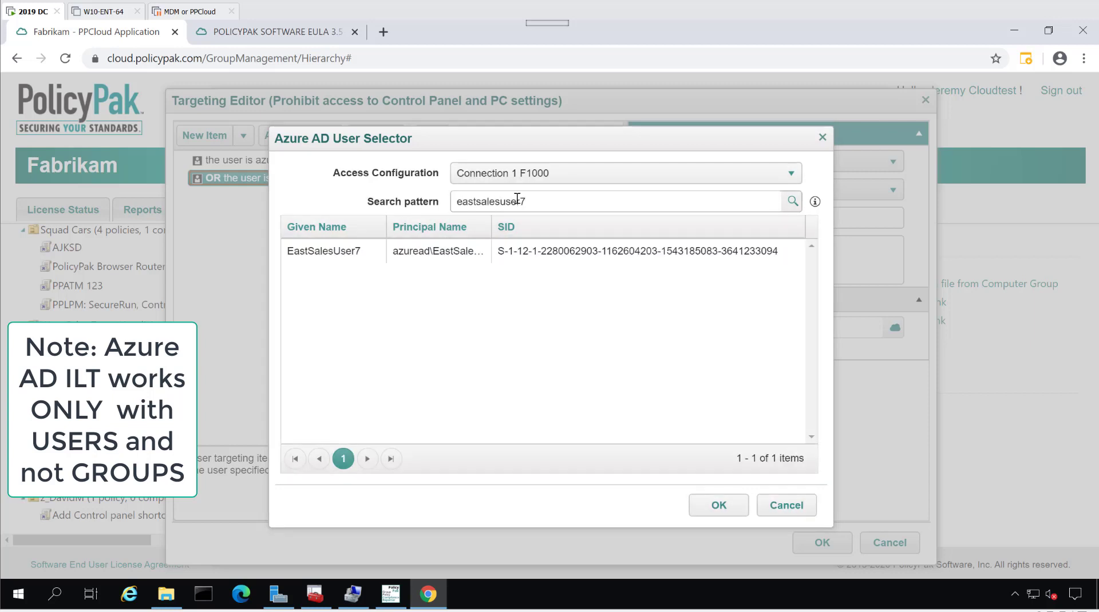
pyautogui.click(319, 252)
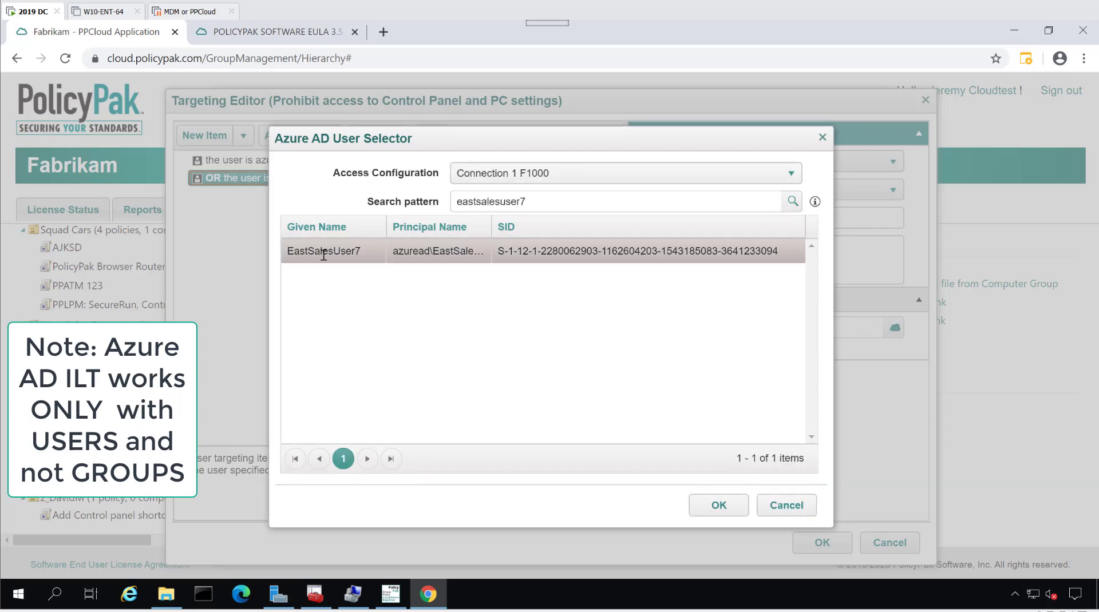
pyautogui.click(718, 506)
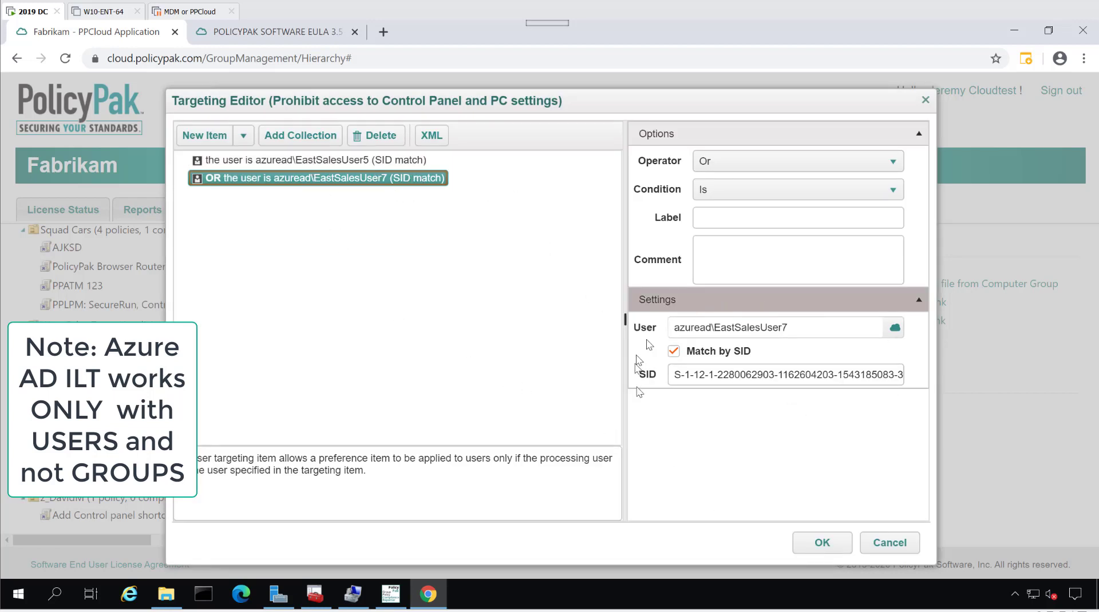
# - Save the targeting rules, the Control Panel setting and the "Kill Control Panel in Realtime" policy
pyautogui.click(823, 544)
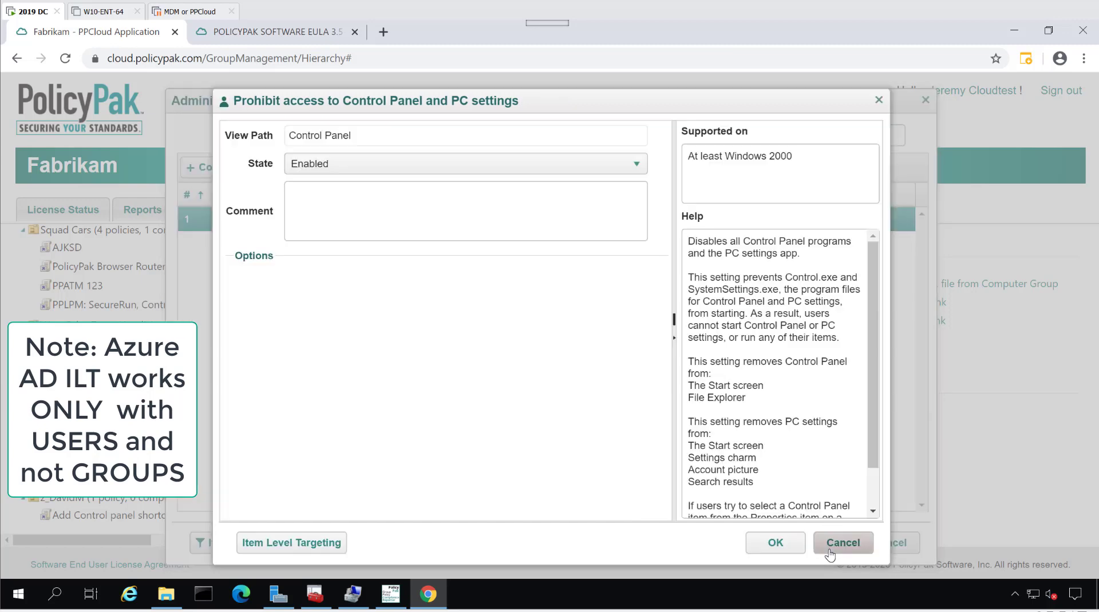
pyautogui.click(776, 545)
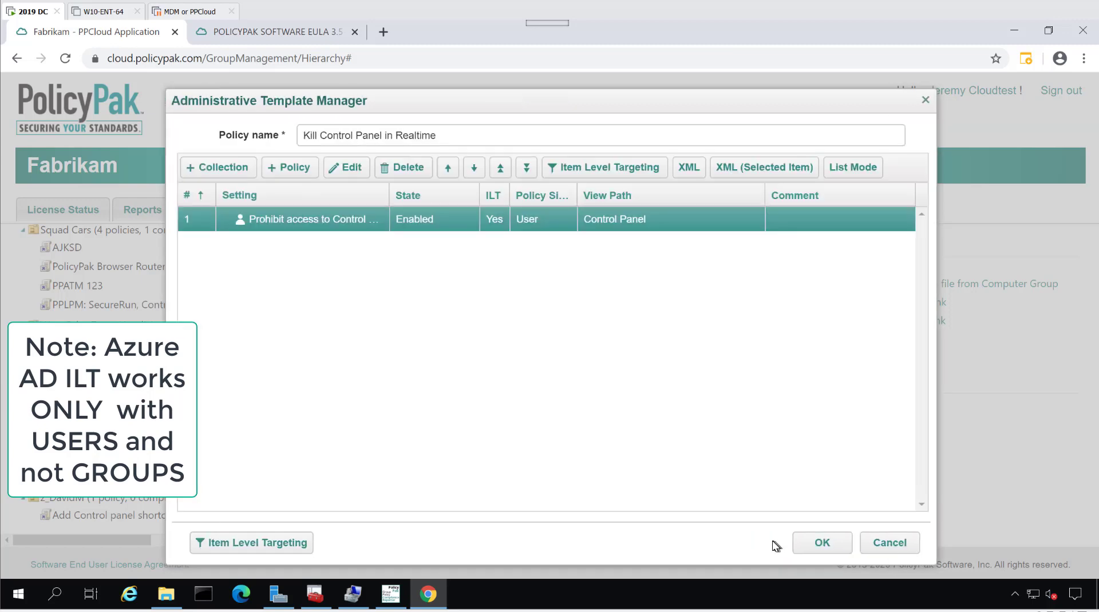
pyautogui.click(822, 542)
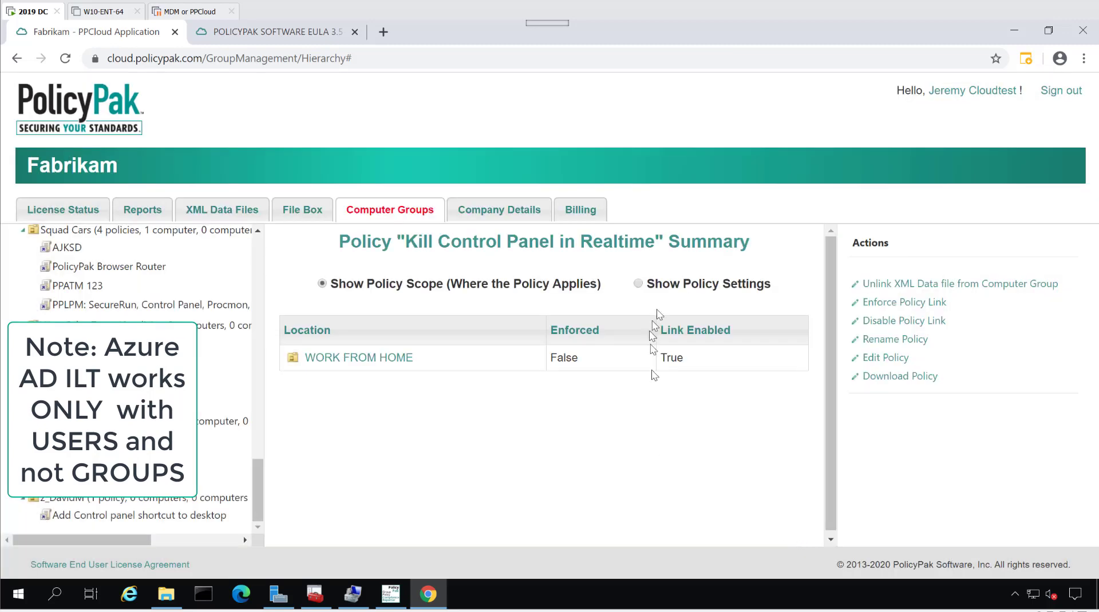
# - Show the policy settings in the "Kill Control Panel in Realtime" summary and examine the item-level targeting filter
pyautogui.click(640, 284)
pyautogui.scroll(-1, 656, 432)
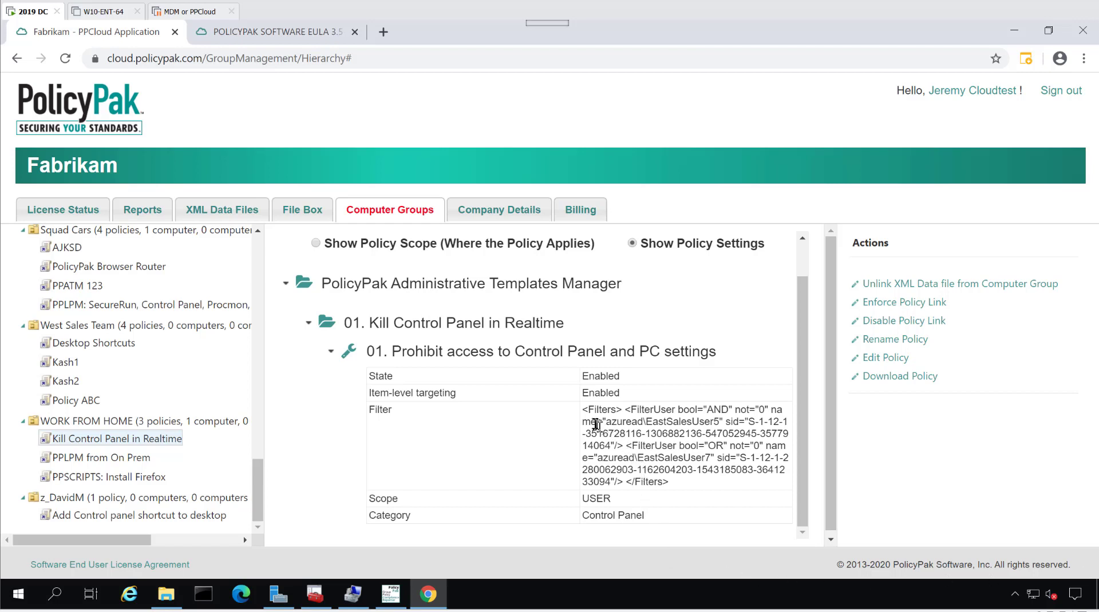
pyautogui.moveTo(598, 411); pyautogui.dragTo(657, 431)
pyautogui.click(658, 433)
pyautogui.scroll(-1, 673, 465)
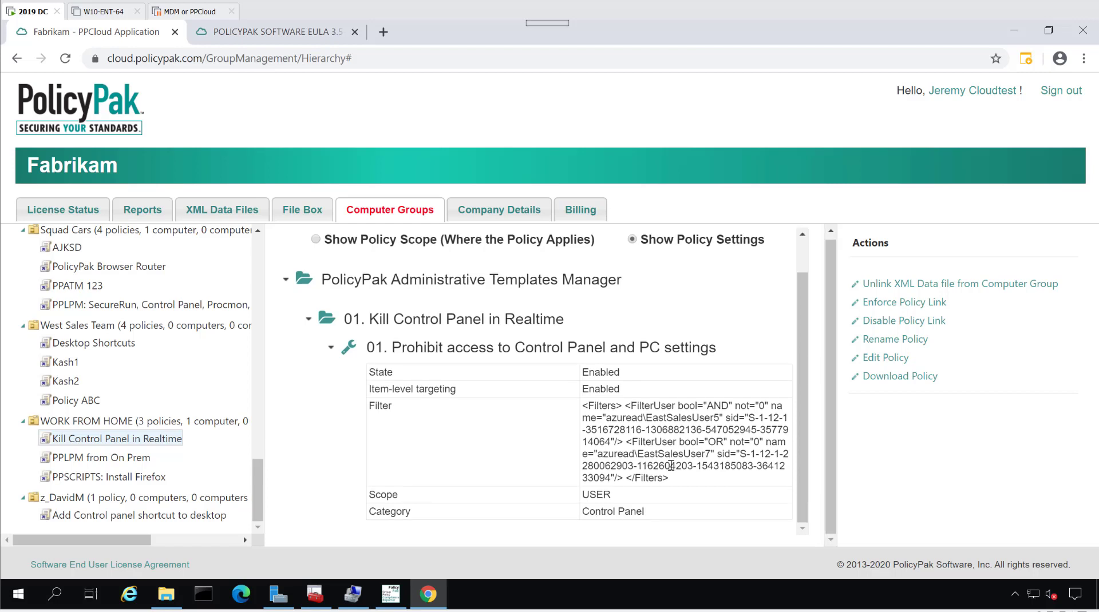